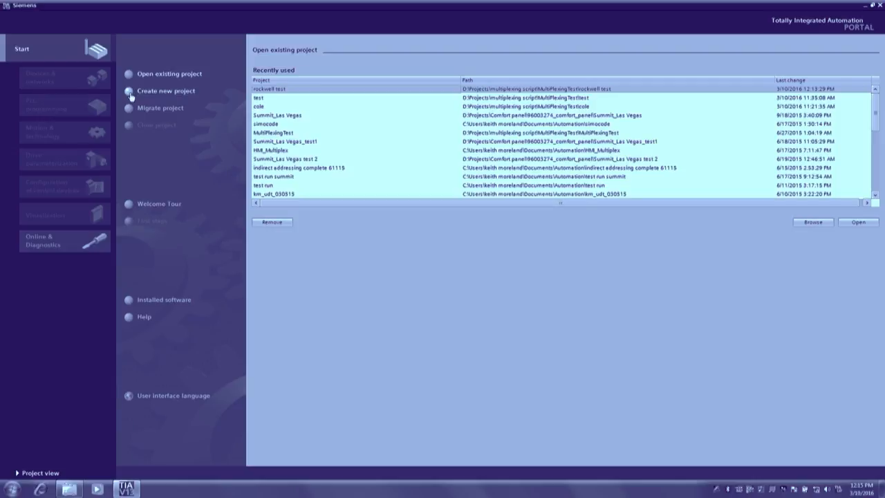
- Create a new project named with the author's first name followed by "test"
click(131, 95)
text(keith test)
click(870, 145)
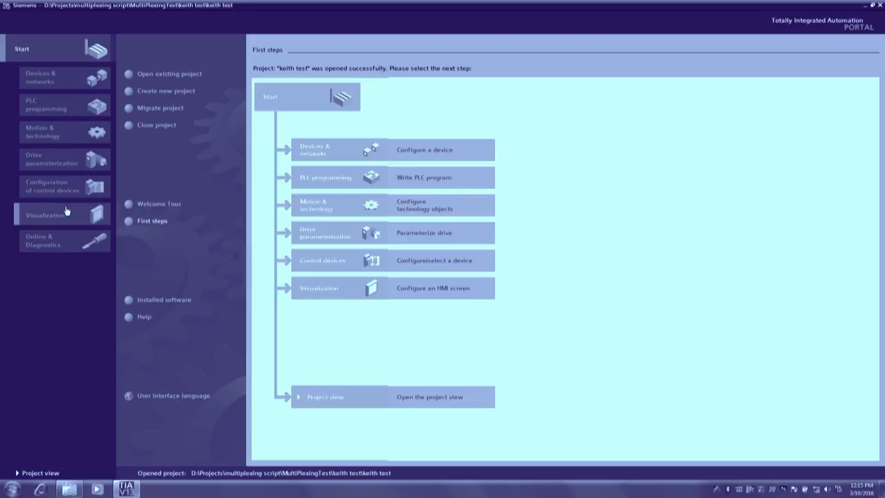
- Add an S7-1500 controller to the project, CPU 1516-3 PN/DP with article number 6ES7 516-3AN01-0AB0
click(48, 81)
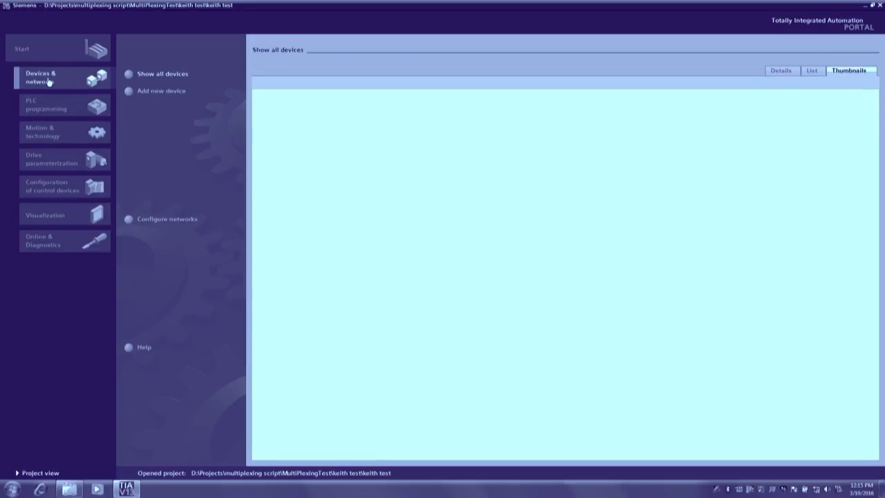
click(130, 94)
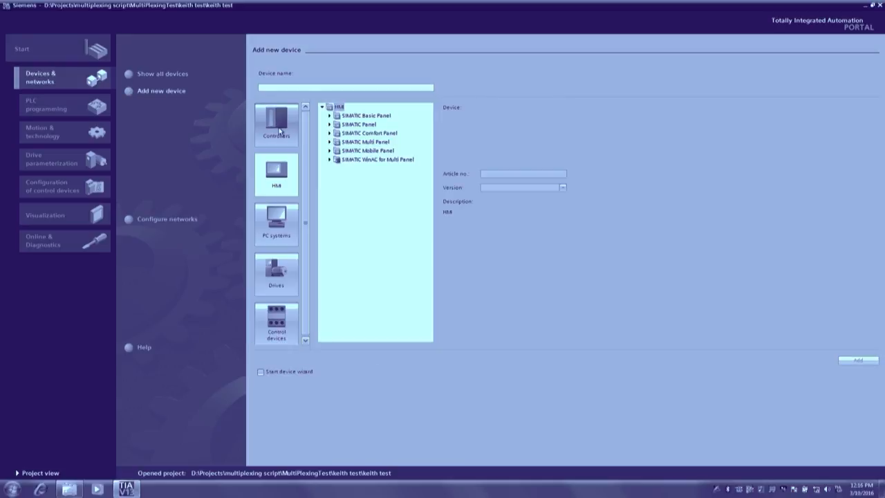
click(279, 132)
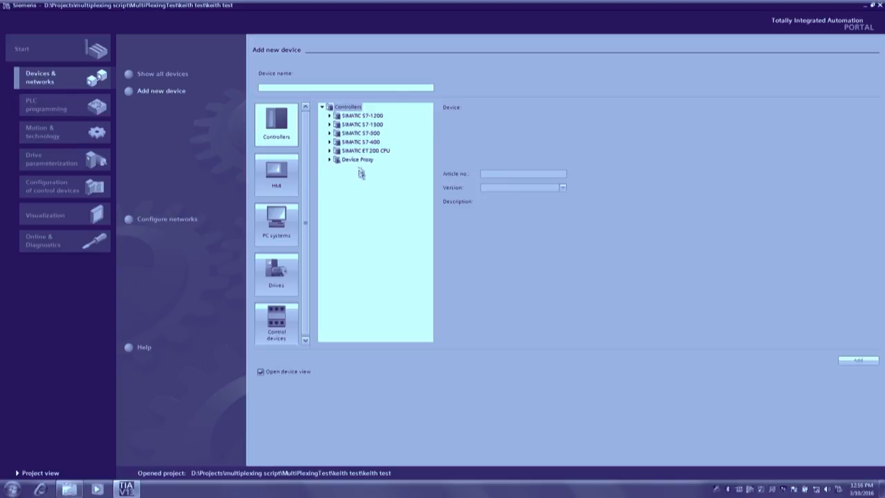
click(329, 125)
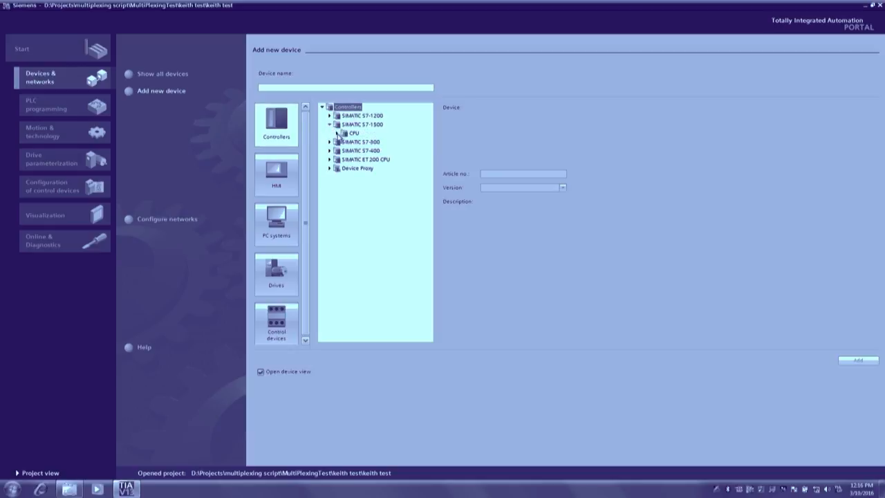
click(337, 133)
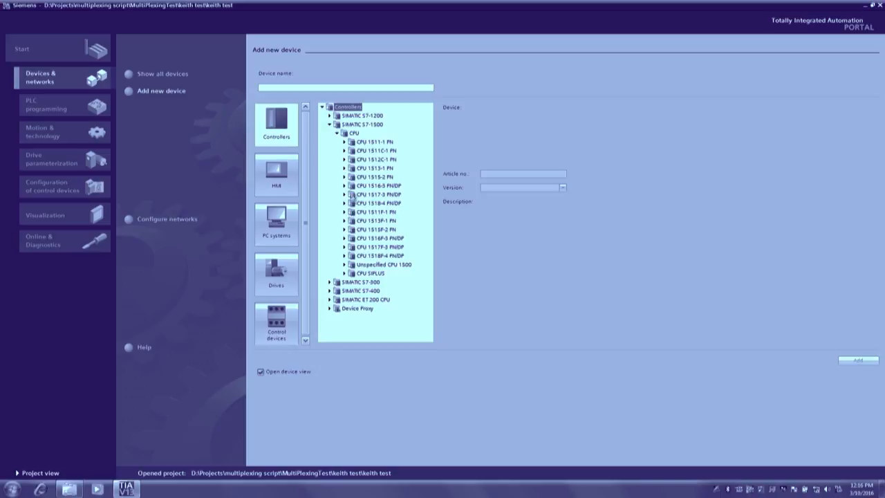
click(345, 186)
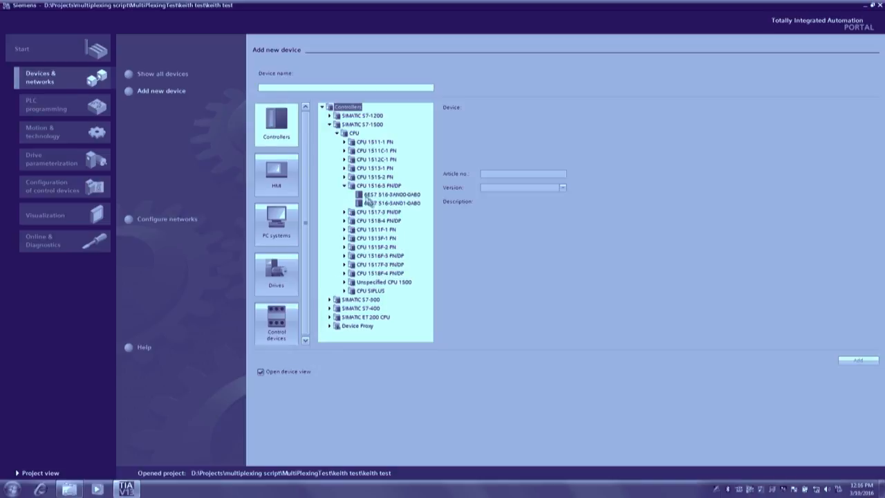
click(373, 203)
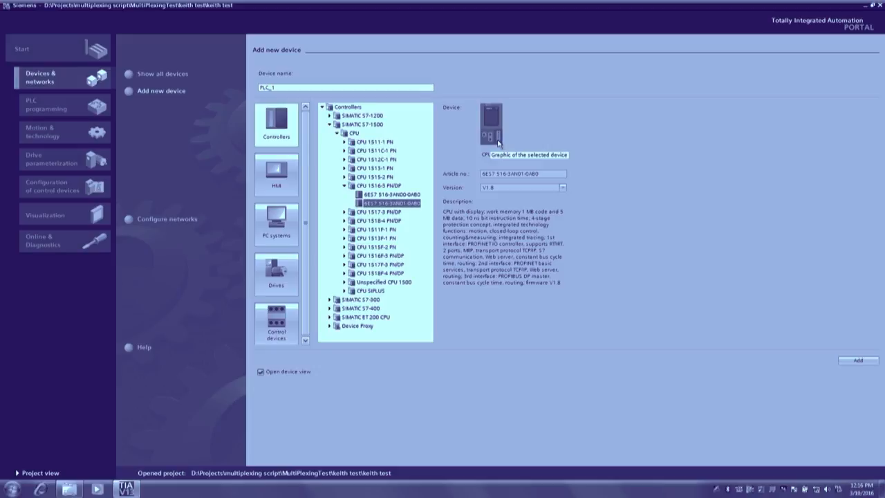
click(862, 361)
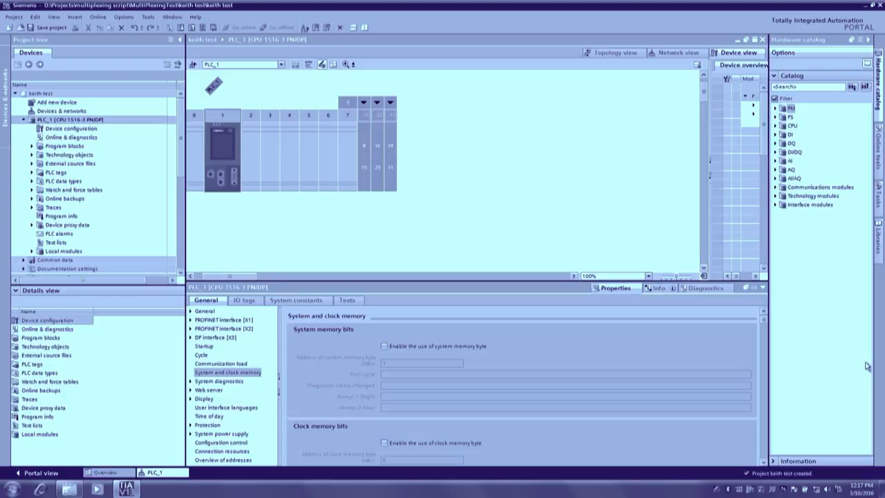
click(42, 472)
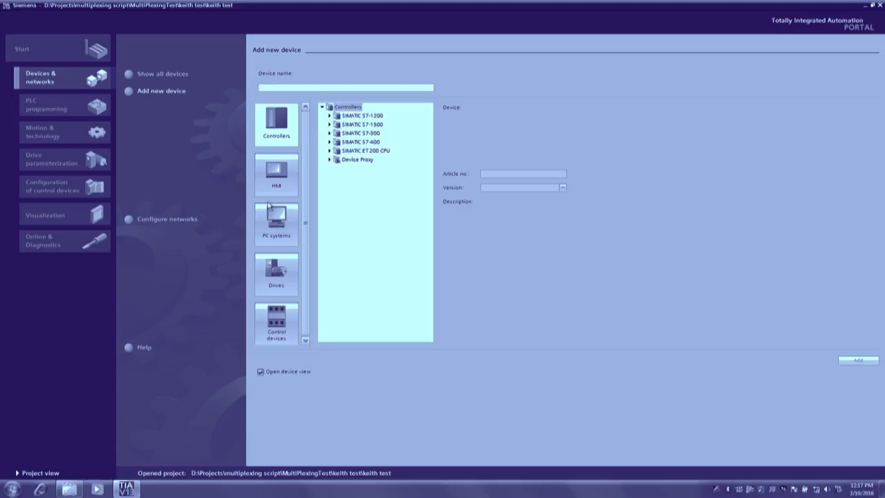
click(32, 474)
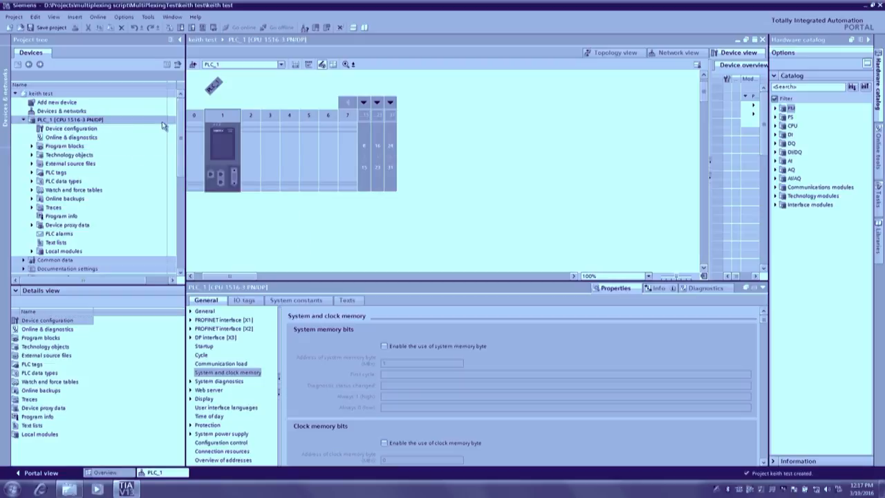
- Add two DI 16x24VDC BA digital input modules (6ES7 521-1BH10-0AA0) to slots 2 and 3 of the rack
drag(226, 277, 211, 277)
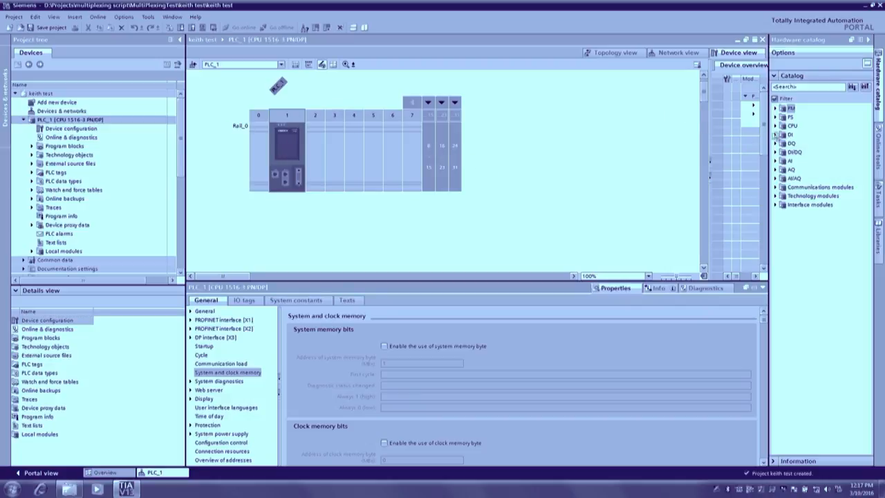
click(774, 135)
click(784, 143)
double_click(802, 152)
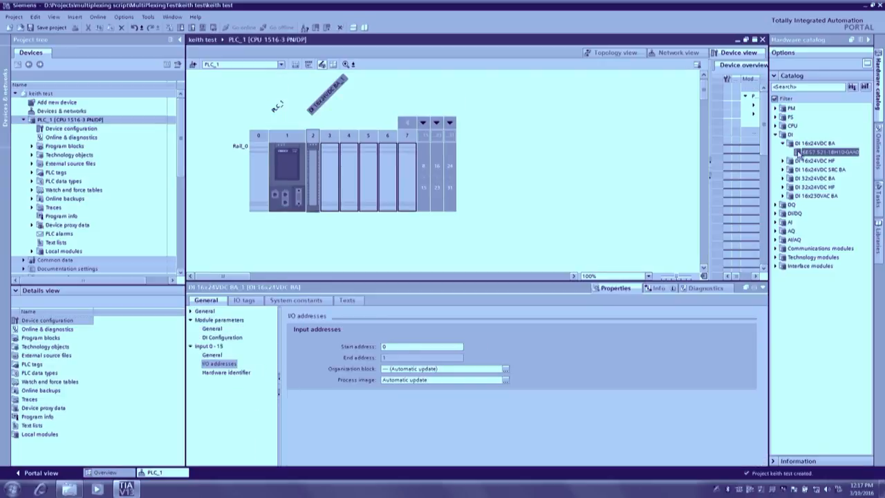
double_click(802, 151)
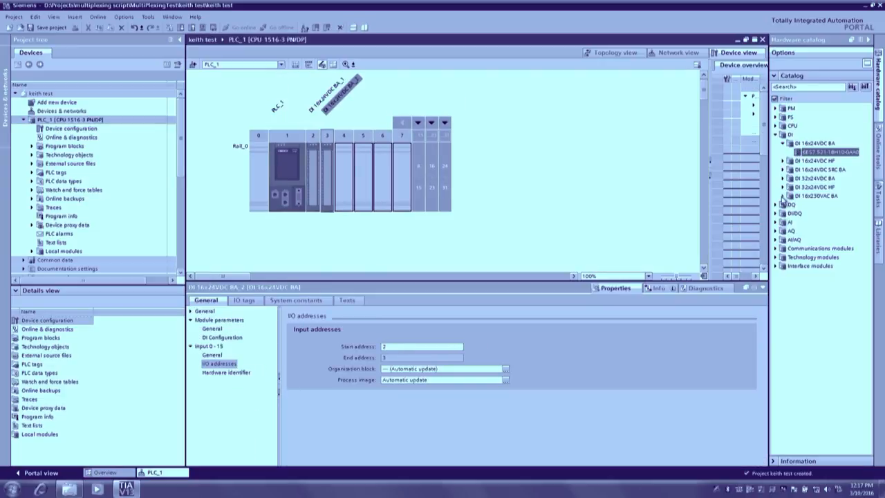
- Add an AI 4xU/I/RTD/TC ST analog input module (6ES7 531-7QD00-0AB0) to slot 4 of the rack
click(776, 223)
click(783, 231)
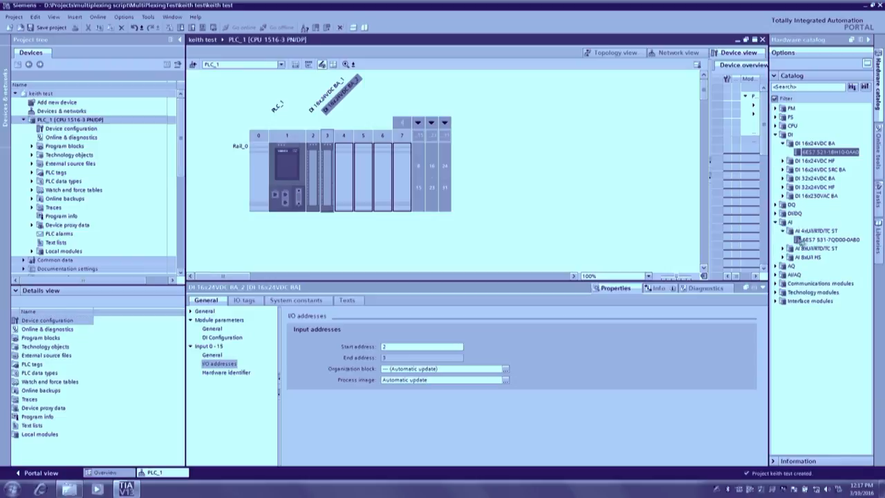
double_click(802, 240)
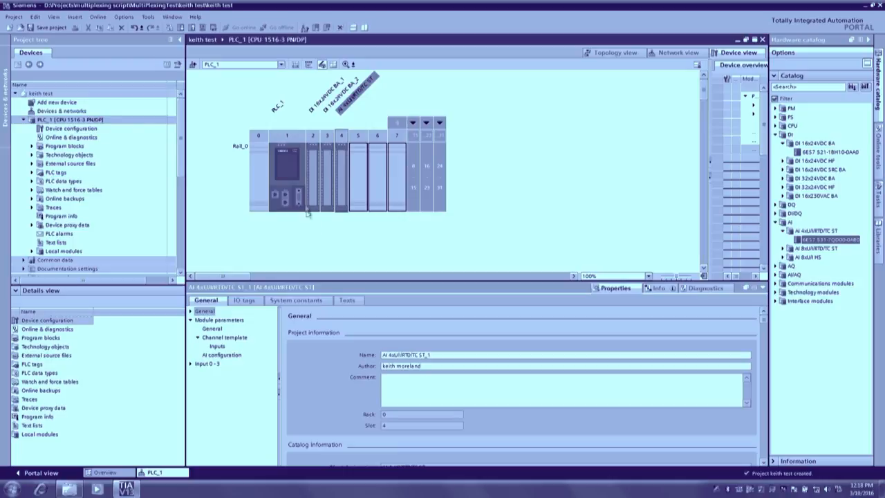
- Examine the CPU's Ethernet address settings for PROFINET interface [X1] and its web server setting groups
click(289, 174)
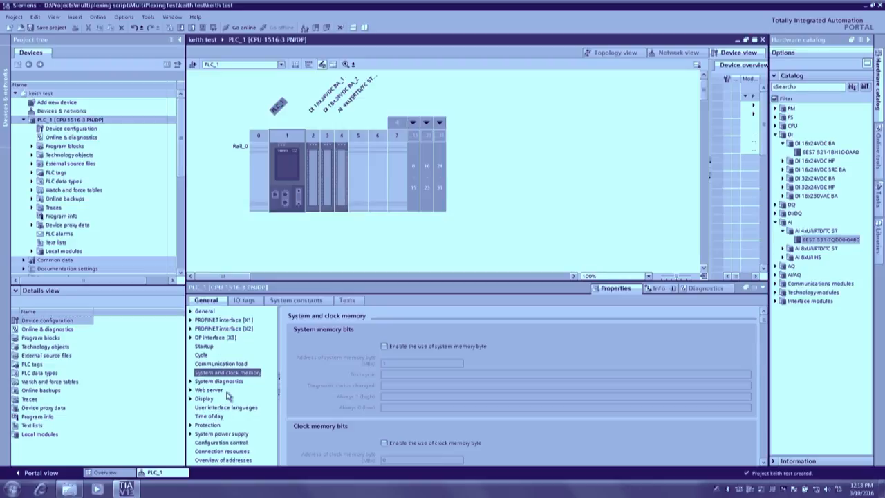
click(191, 321)
click(211, 338)
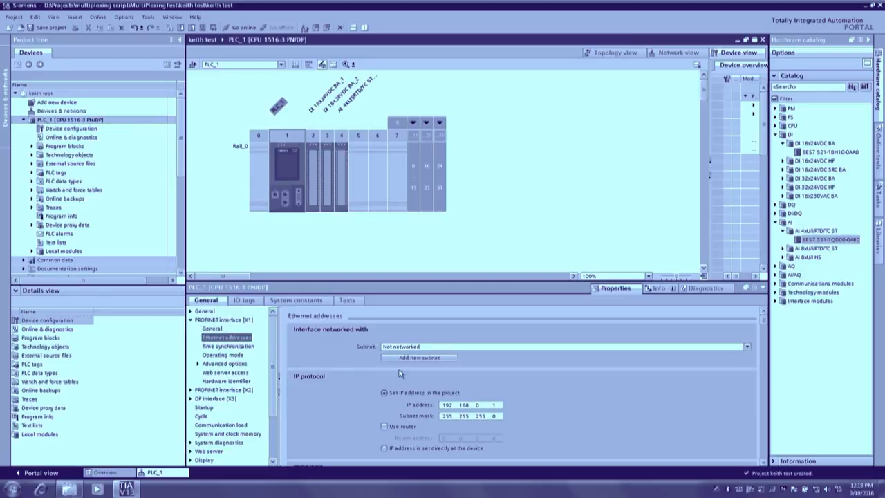
click(191, 320)
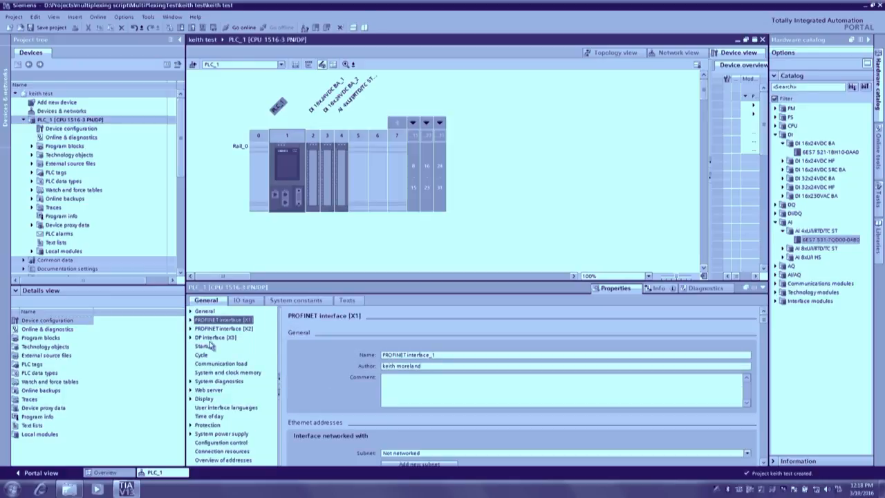
click(191, 391)
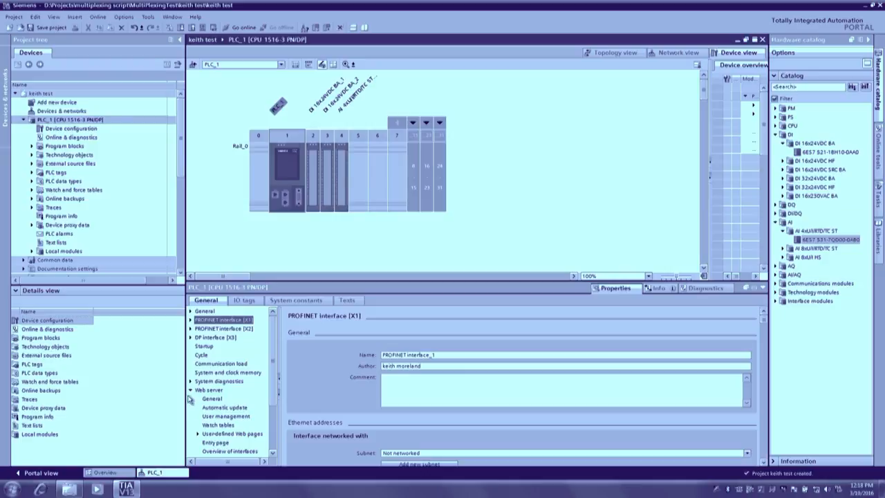
click(190, 390)
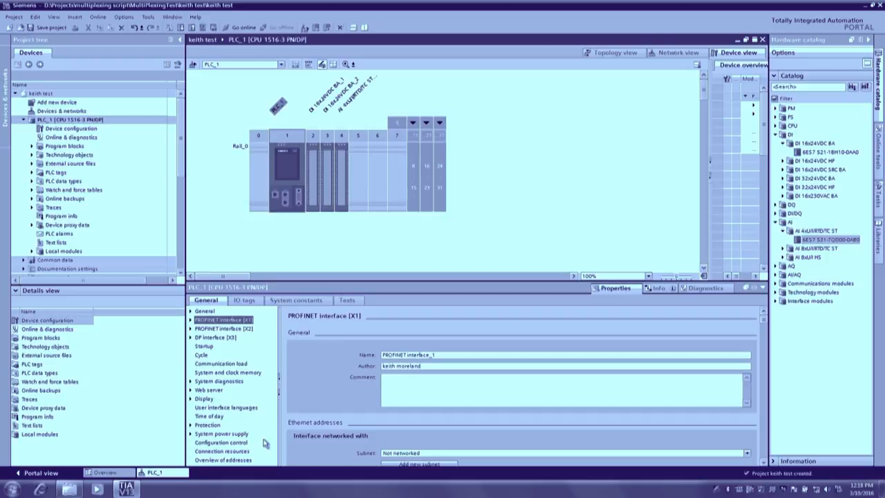
- Enable both the system memory byte and the clock memory byte for the CPU
click(211, 374)
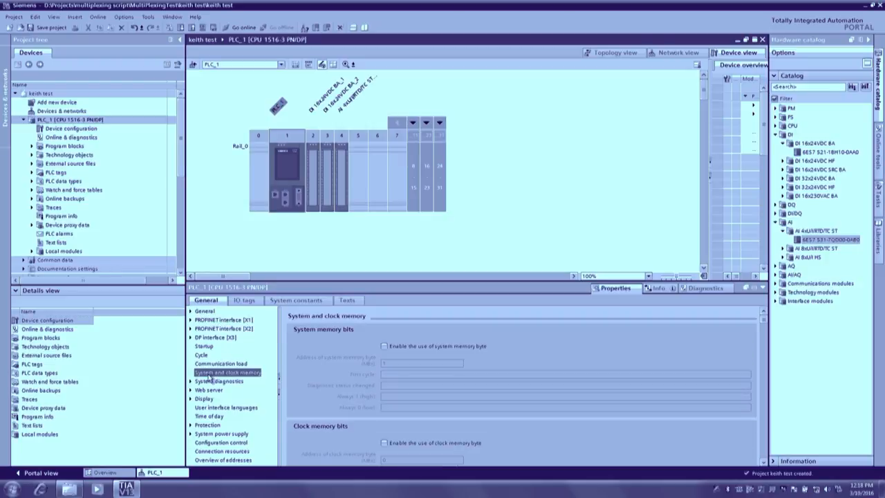
click(384, 346)
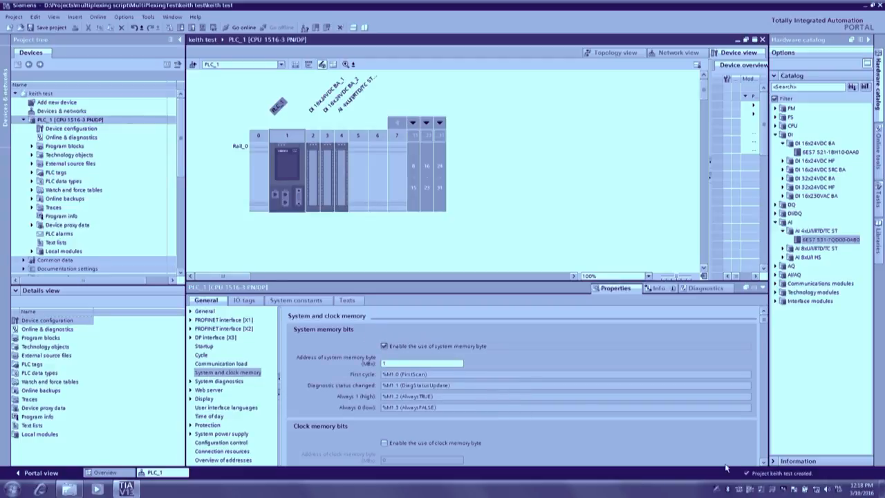
click(763, 464)
click(762, 465)
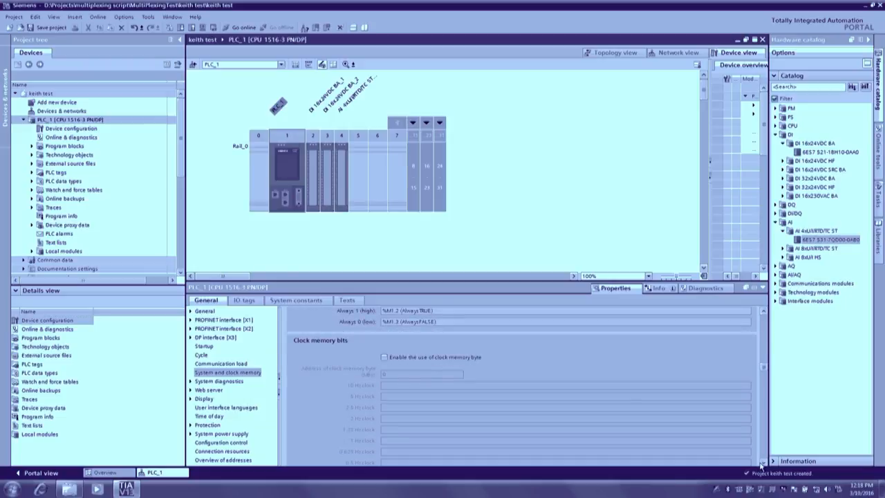
click(385, 357)
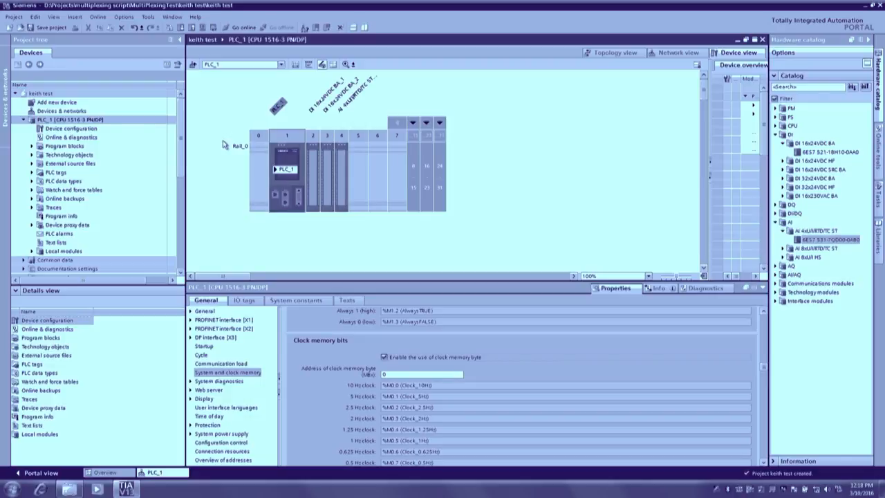
- Switch to PLC programming in the portal view and open the Main organization block of PLC_1
click(62, 120)
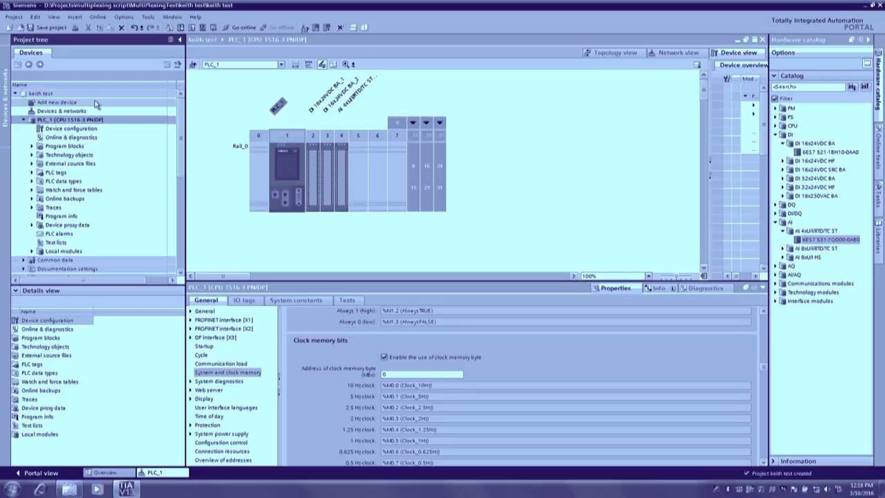
click(41, 473)
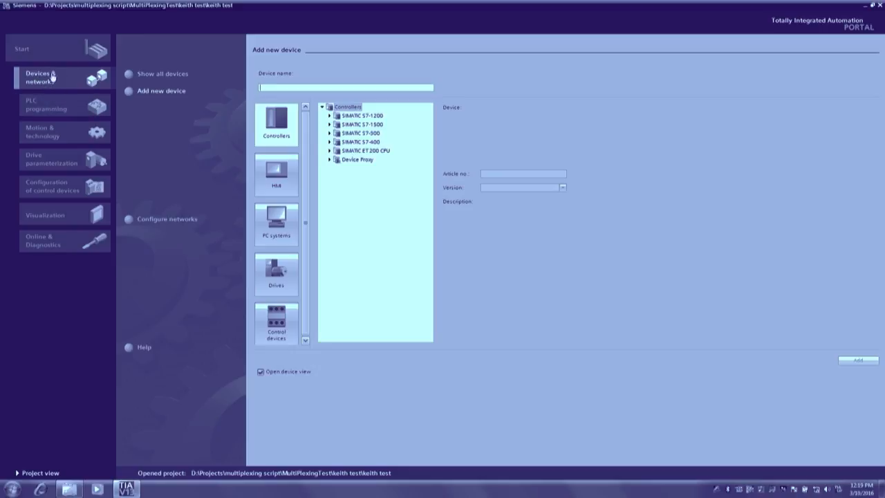
click(35, 112)
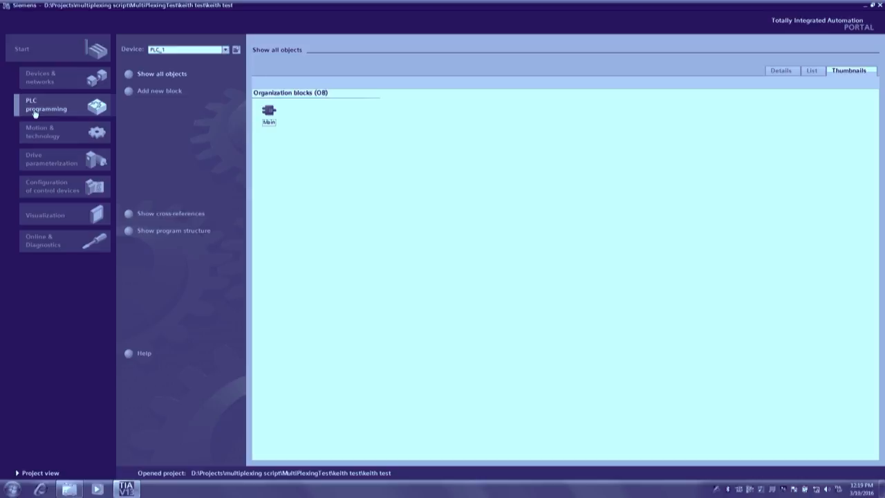
double_click(270, 119)
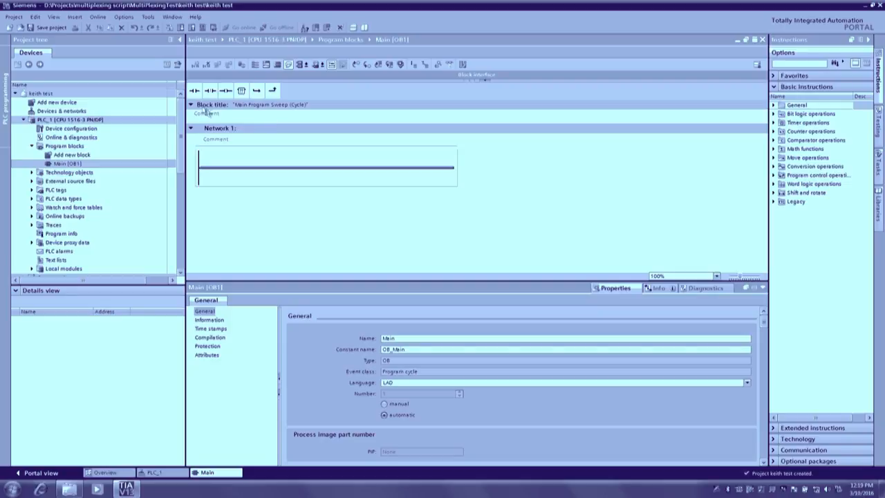
- Build Network 1 with a normally open contact, a normally closed contact and a coil, plus a normally open contact parallel to the first
drag(194, 90, 222, 168)
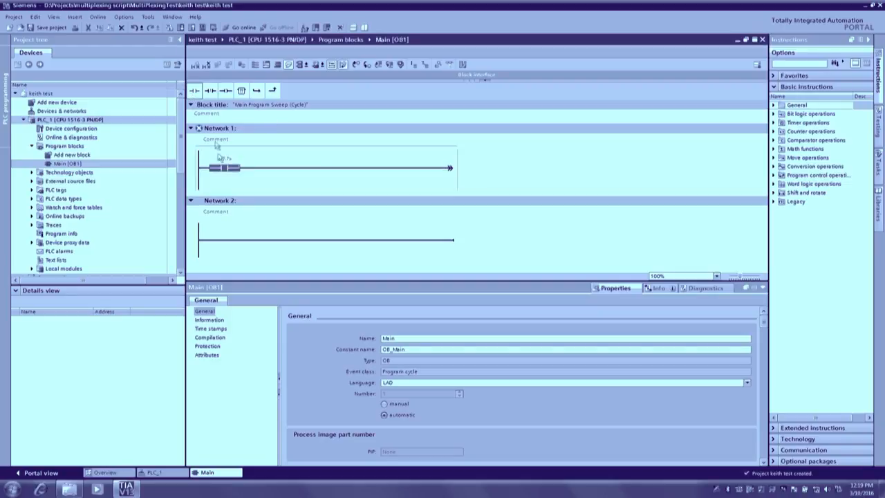
drag(213, 93, 277, 168)
drag(227, 91, 428, 171)
drag(194, 90, 355, 174)
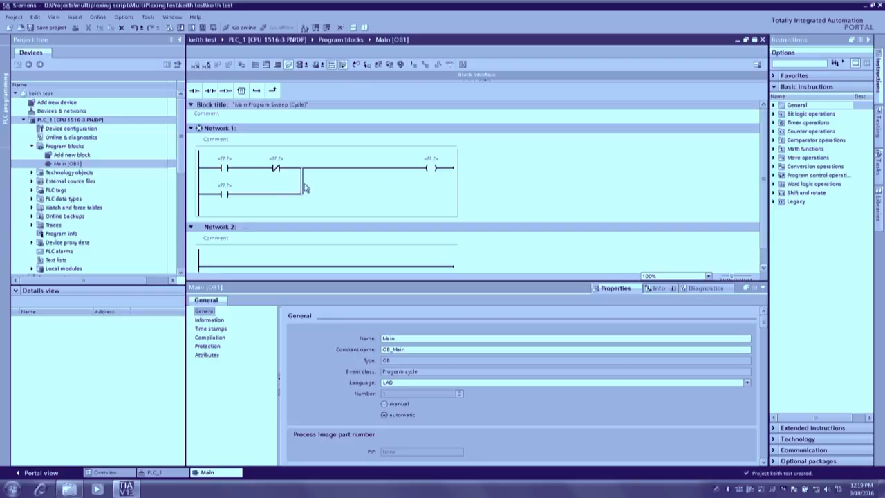
drag(303, 184, 253, 175)
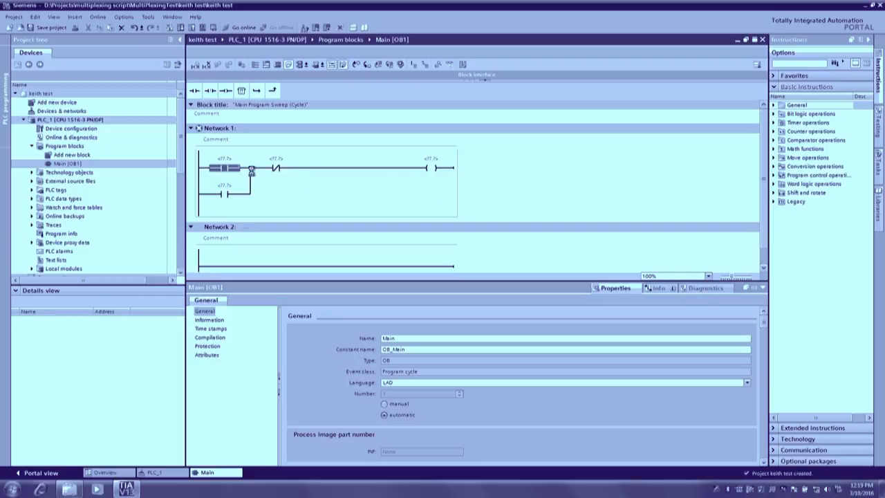
- Assign the tag start to the first contact, run to the parallel contact, stop to the normally closed contact and run to the coil
click(222, 159)
text(st)
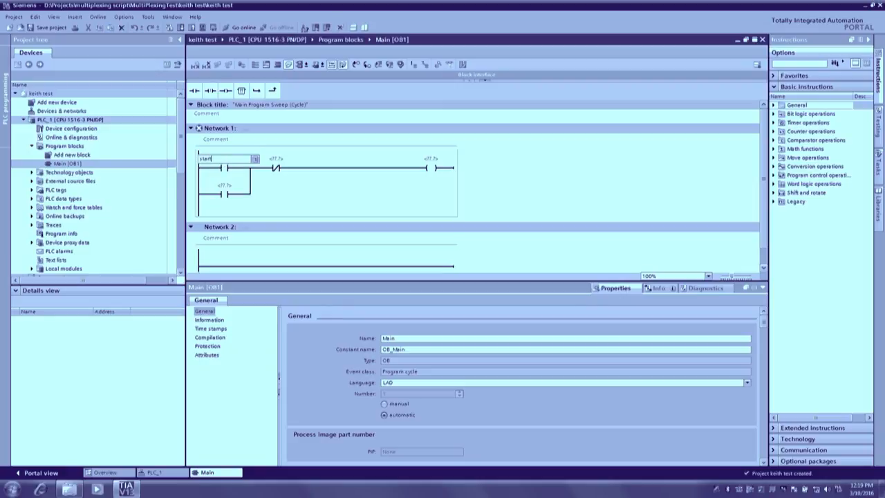
text(art)
key(Return)
text(run)
key(Return)
text(stop)
key(Return)
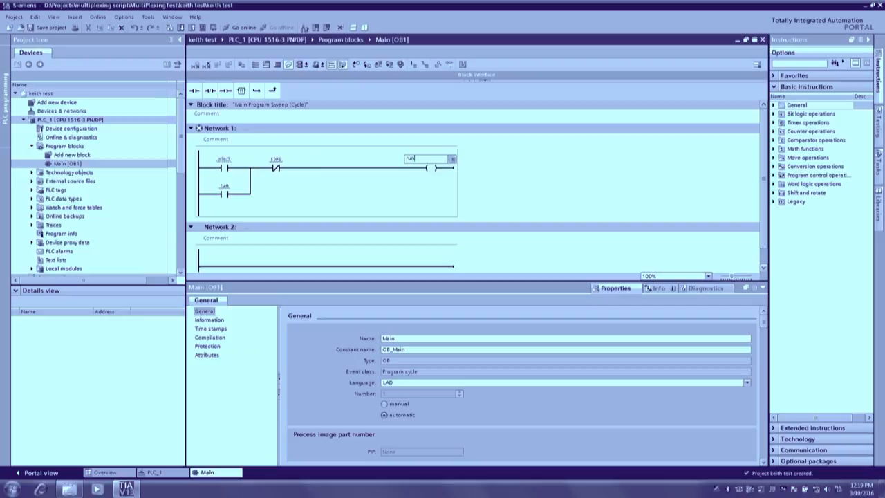
key(Return)
- Define the new Network 1 tags with start and run as Global Input and stop as Global Memory, all of type Bool
right_click(212, 129)
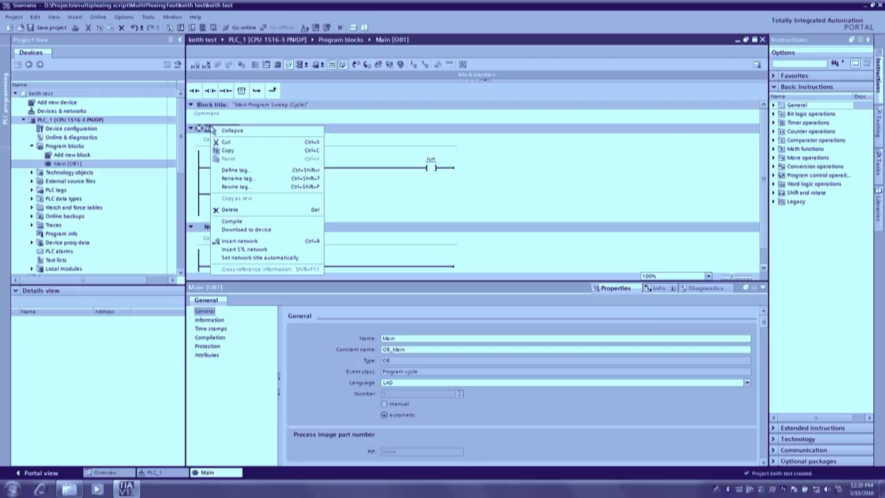
click(242, 171)
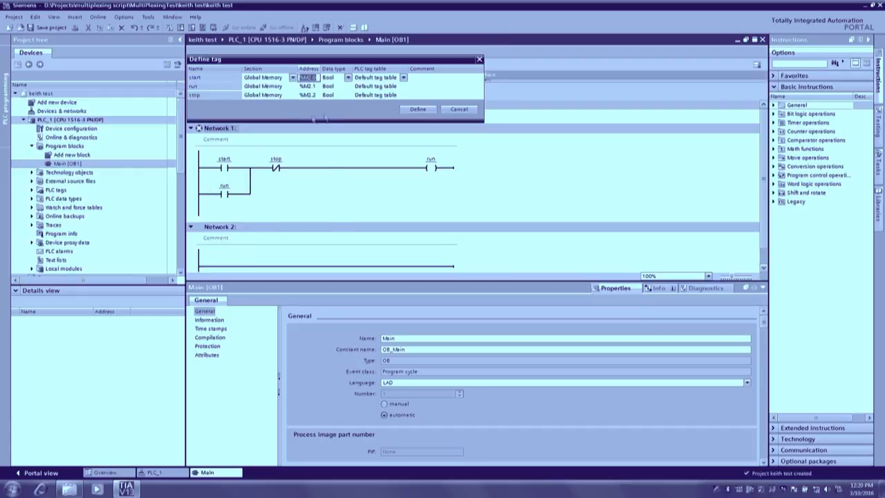
click(293, 78)
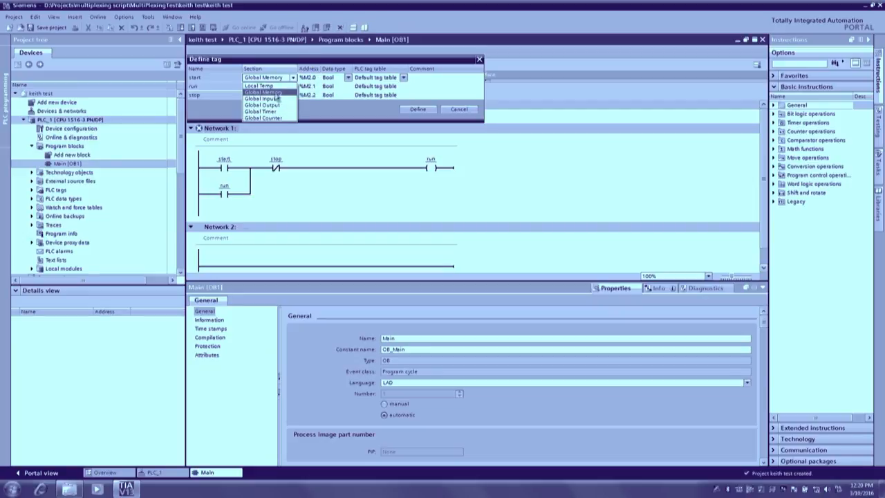
click(271, 98)
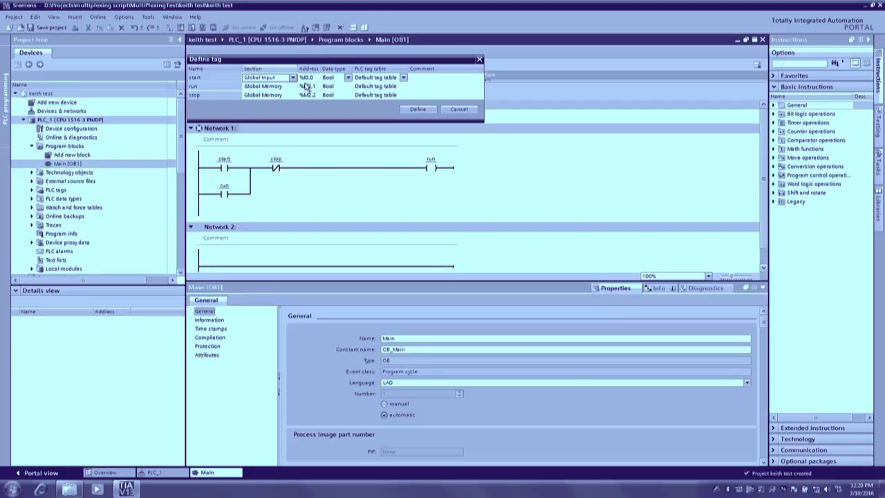
click(284, 87)
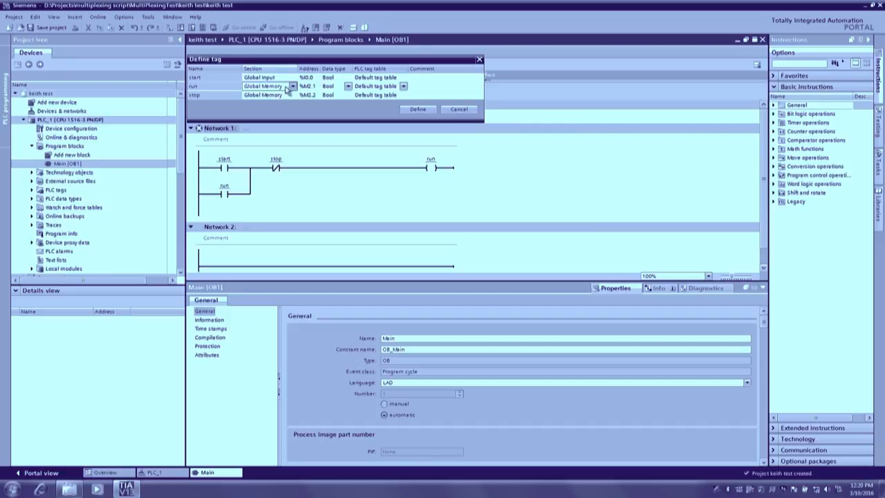
click(294, 86)
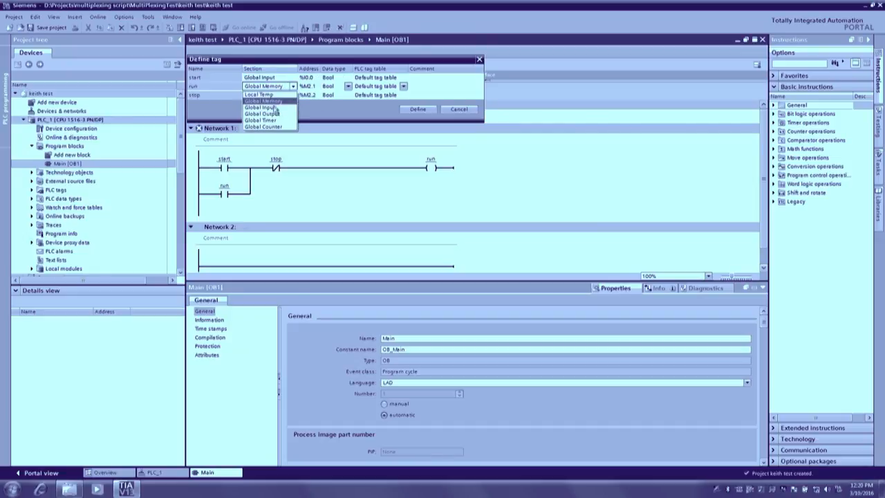
click(275, 108)
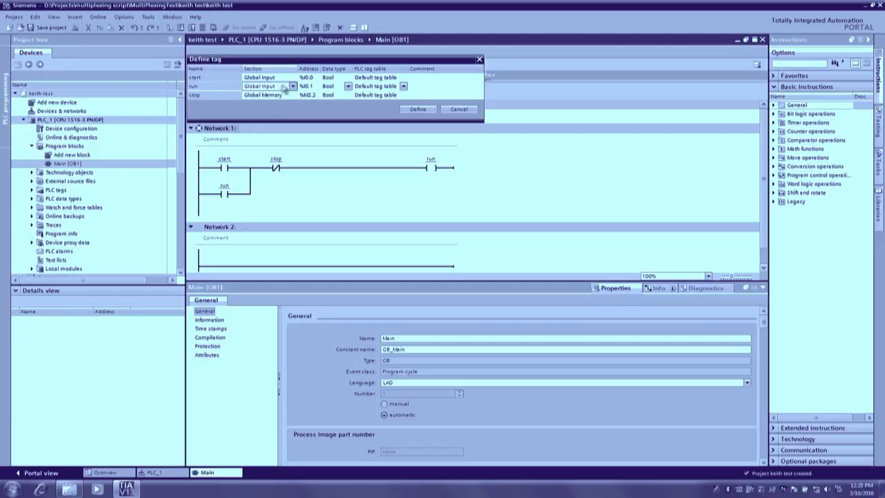
click(287, 96)
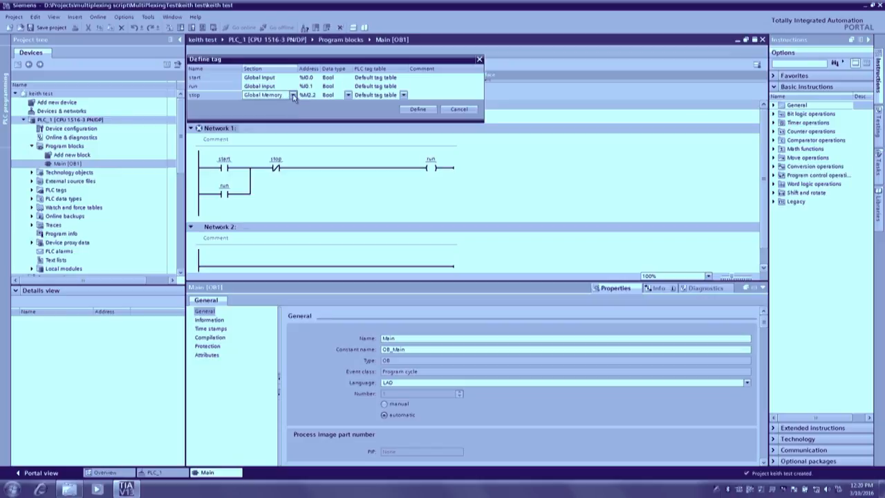
click(293, 95)
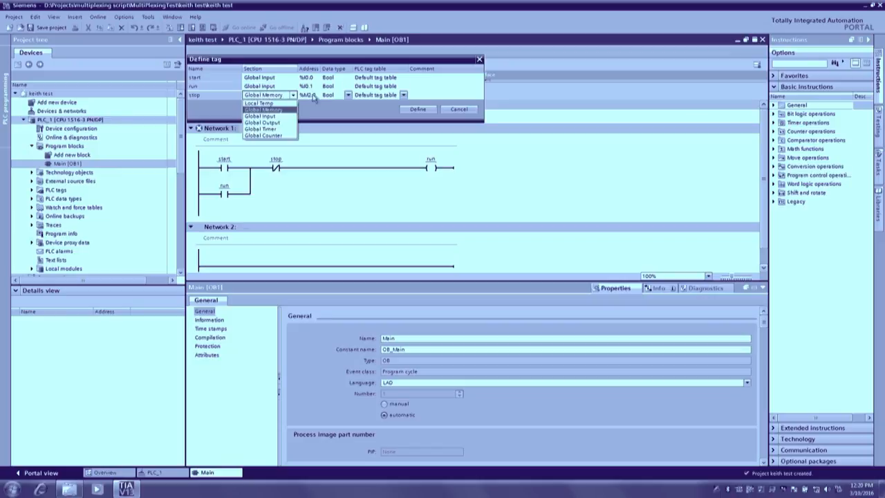
click(418, 111)
click(419, 111)
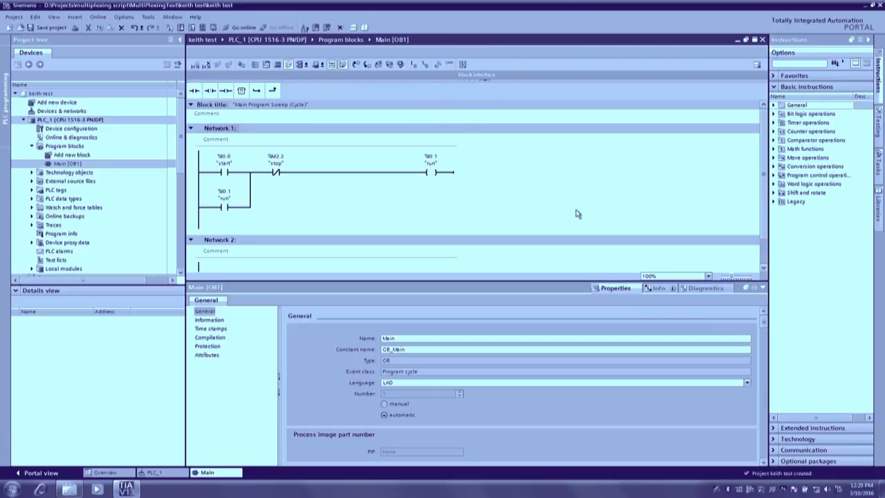
- Add a new function block named latch to PLC_1 from the portal view, with LAD as its language
click(41, 473)
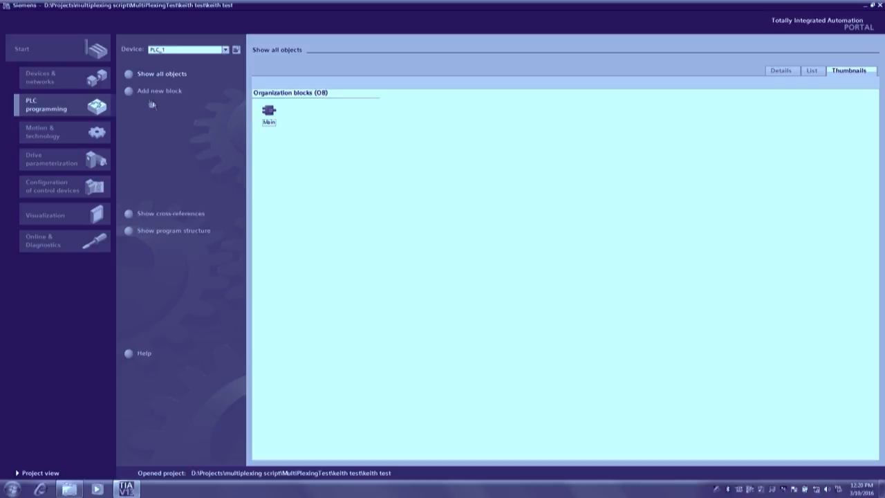
click(132, 93)
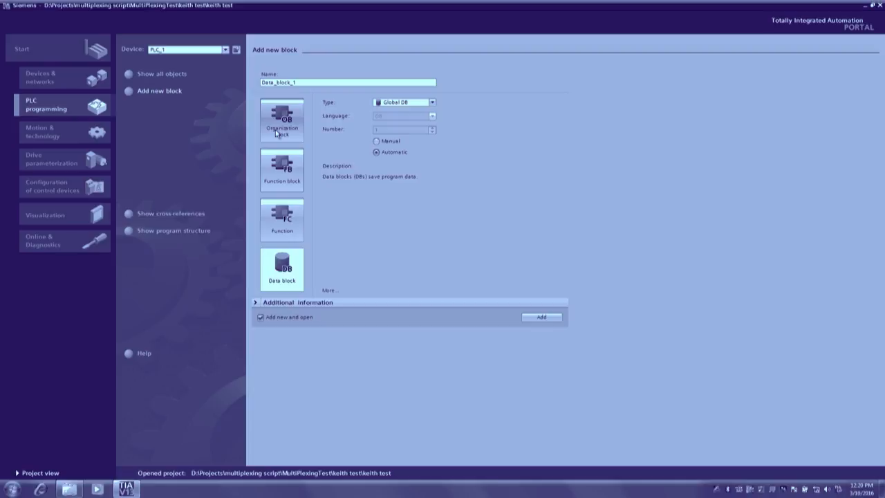
click(279, 180)
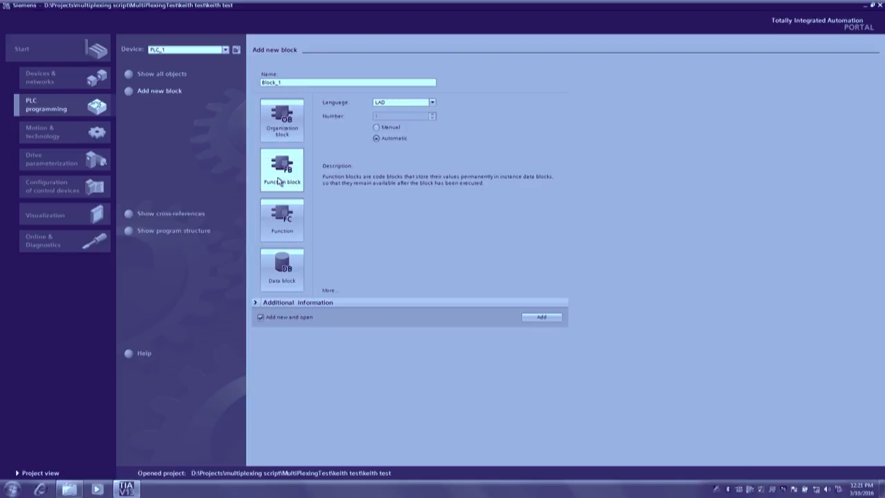
double_click(288, 83)
text(latch)
click(432, 103)
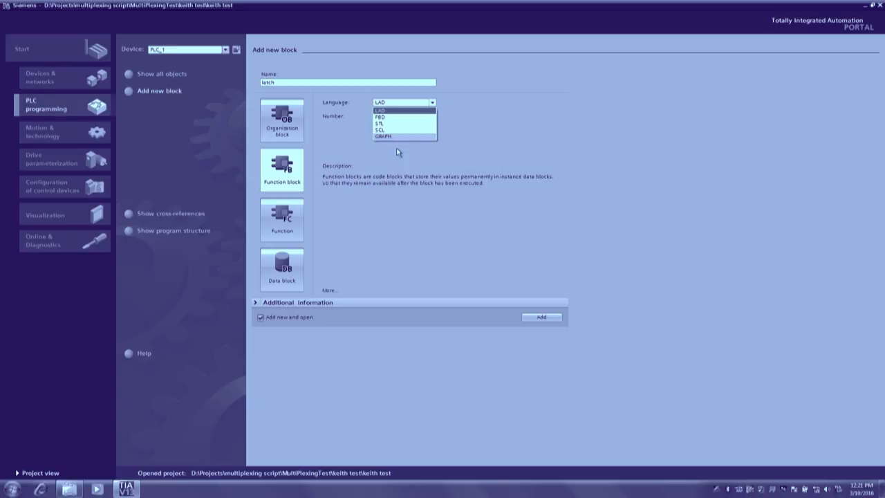
click(386, 110)
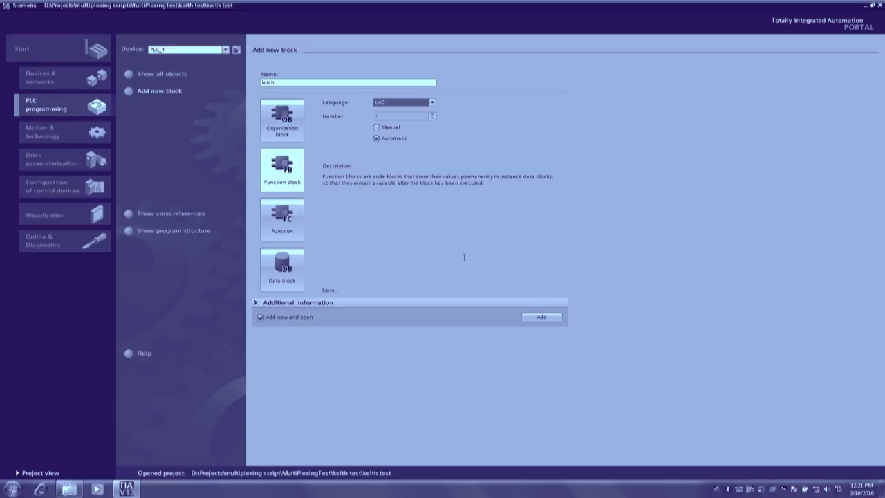
click(533, 319)
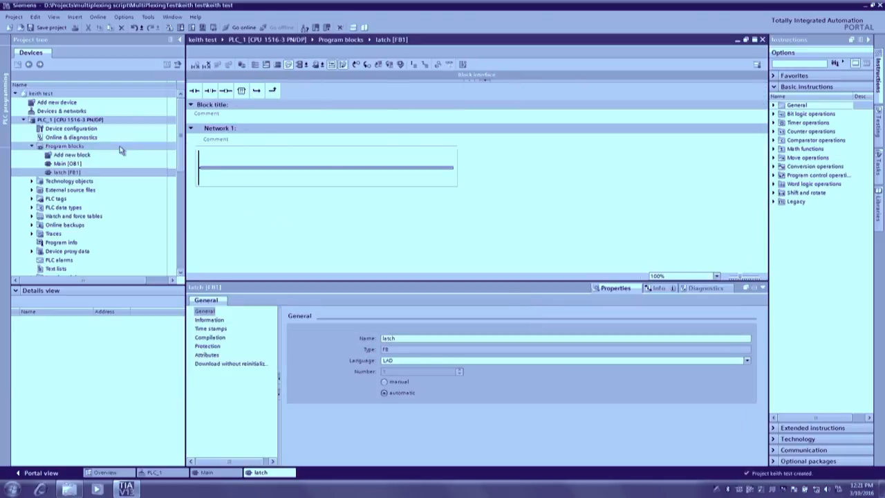
- Move the start/stop ladder logic from Network 1 of Main [OB1] into Network 1 of the latch block
click(62, 164)
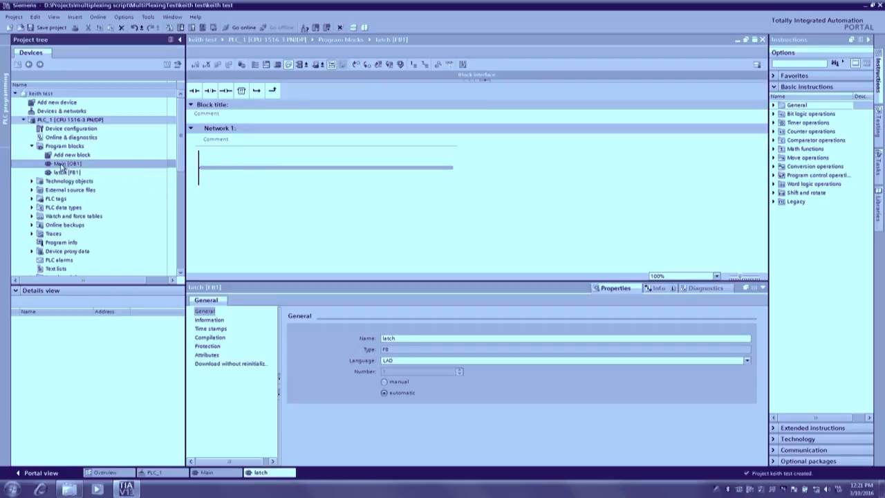
double_click(62, 164)
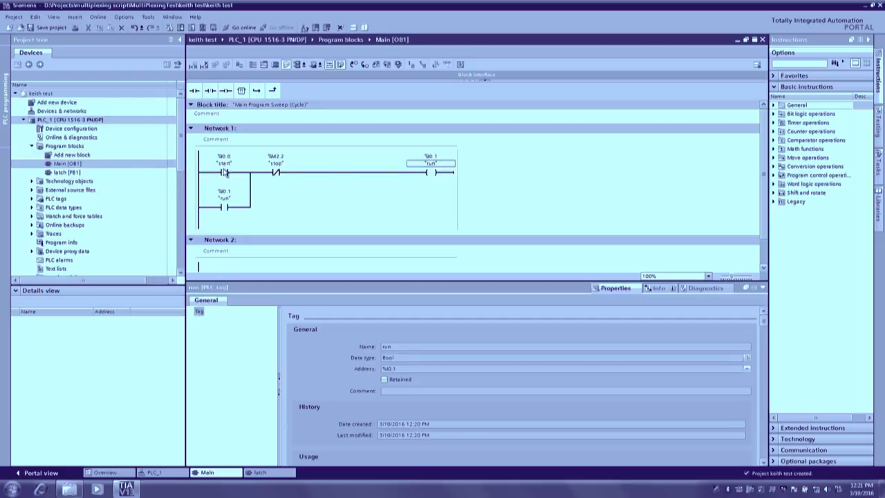
key(ctrl+a)
key(Delete)
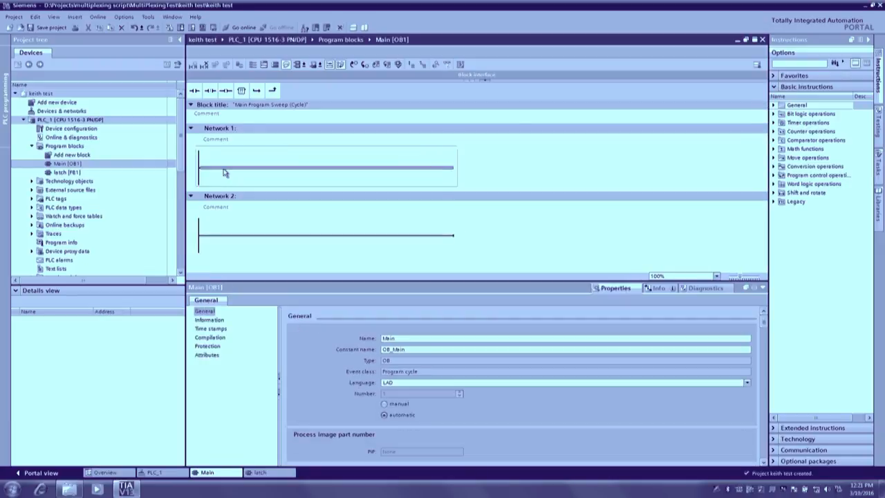
click(70, 173)
double_click(73, 172)
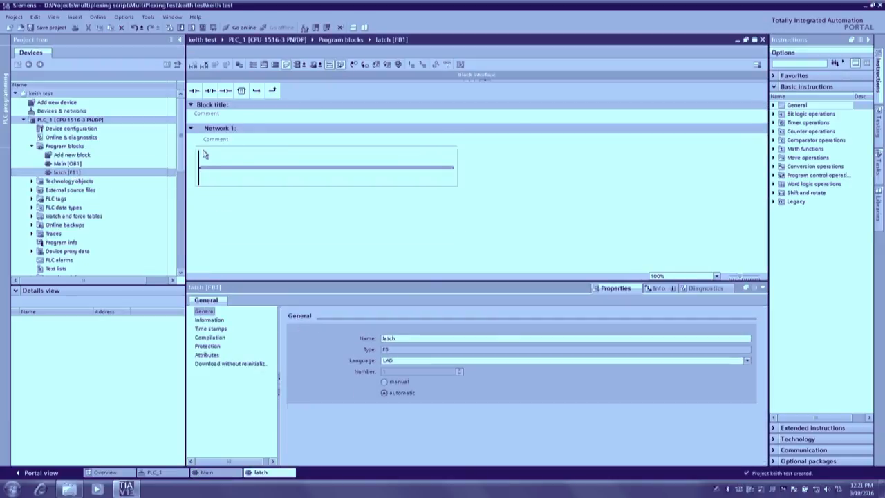
click(218, 172)
key(ctrl+v)
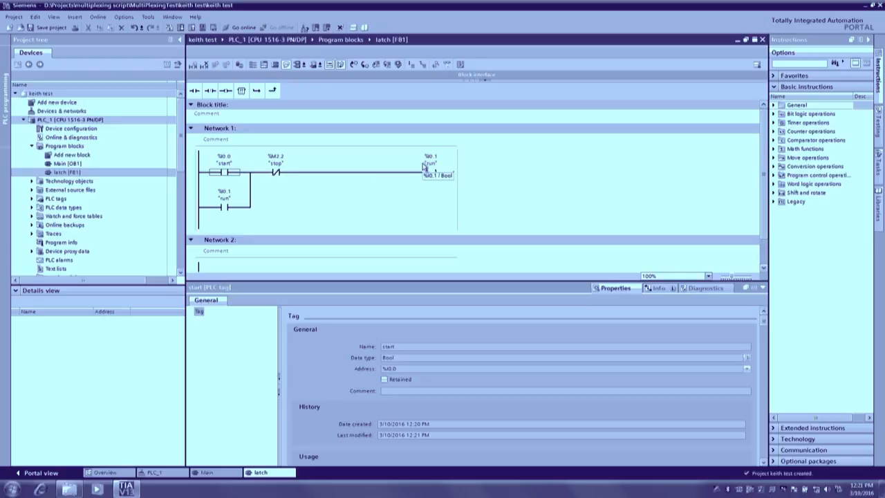
- Expand the block interface of latch and add two Bool input parameters named start and stop
click(485, 79)
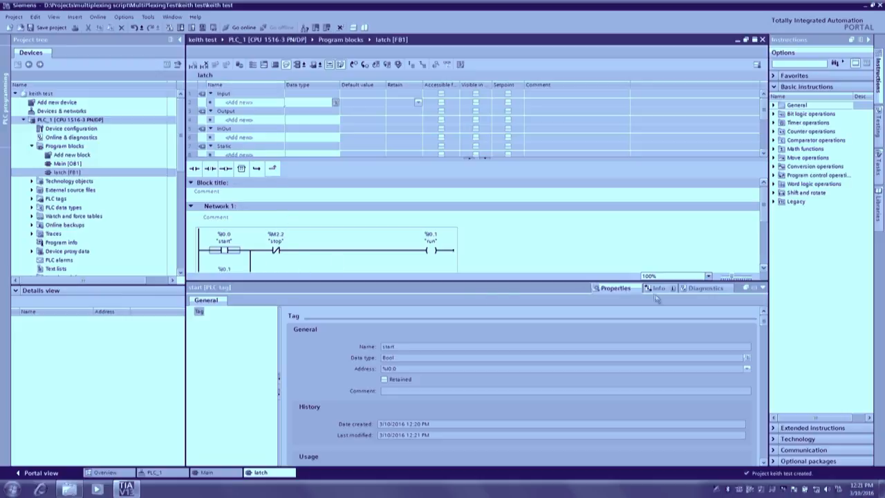
click(764, 288)
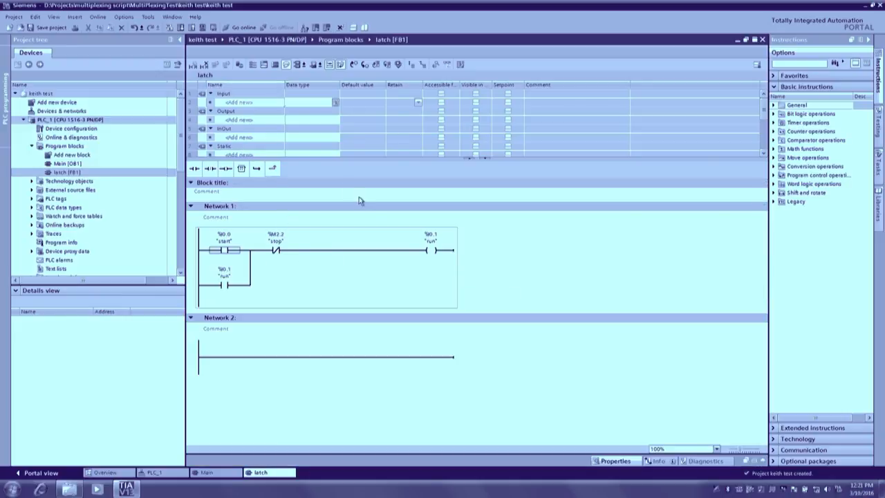
click(235, 102)
text(s)
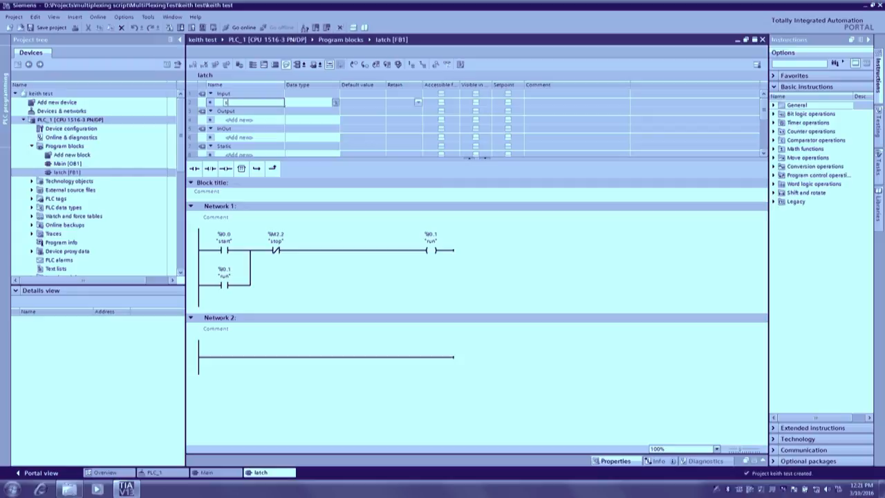
text(tart)
key(Tab)
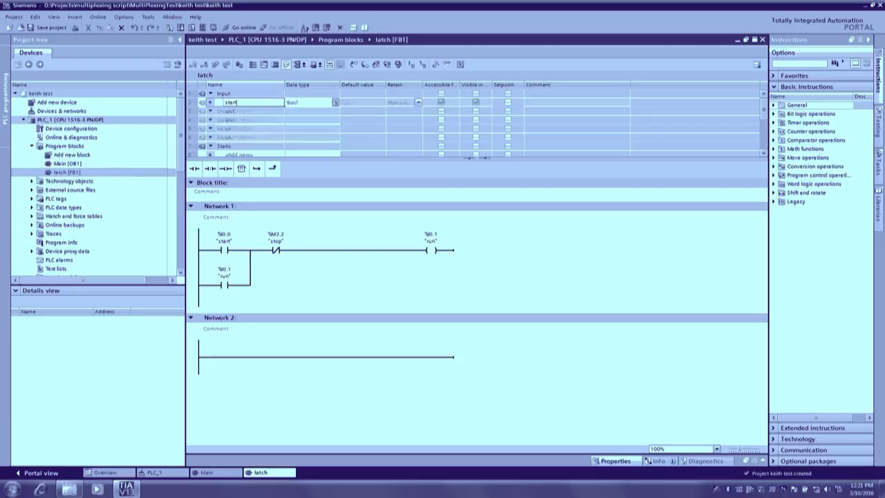
text(s)
text(b)
key(Down)
key(Down)
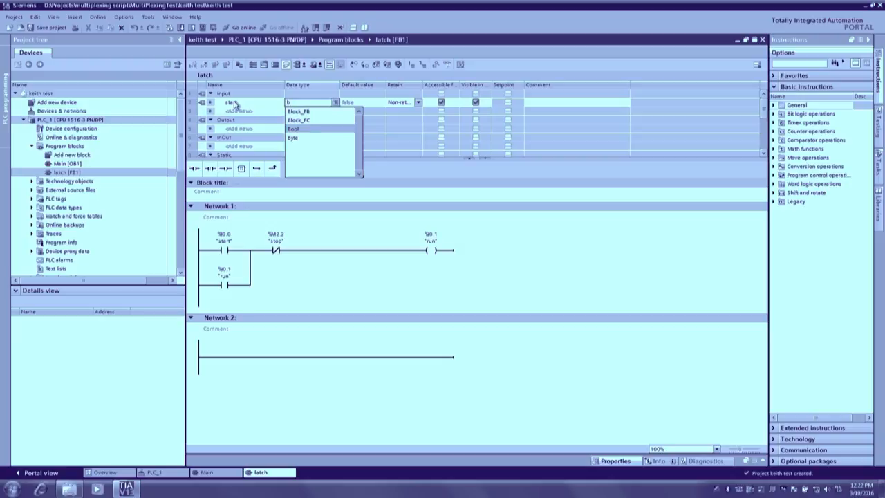
key(Return)
click(234, 112)
text(sto)
key(Return)
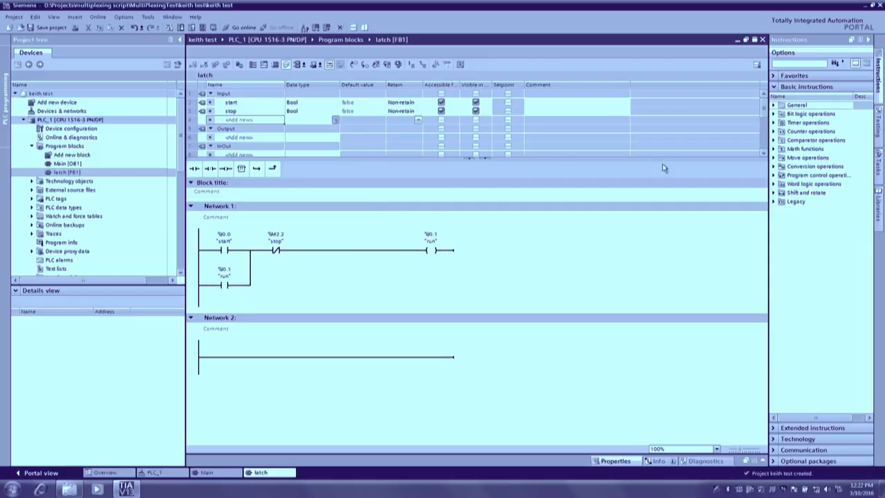
- Add a Bool InOut parameter named output to the latch block interface
click(763, 153)
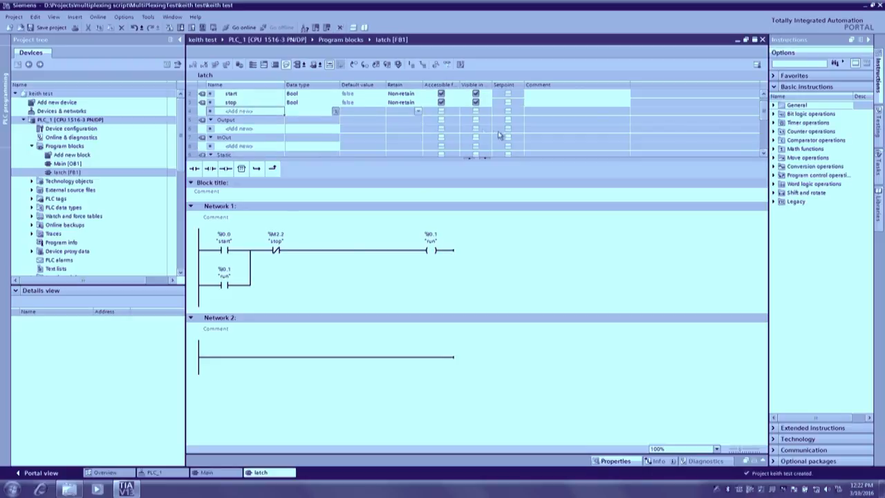
click(231, 146)
text(output)
key(Return)
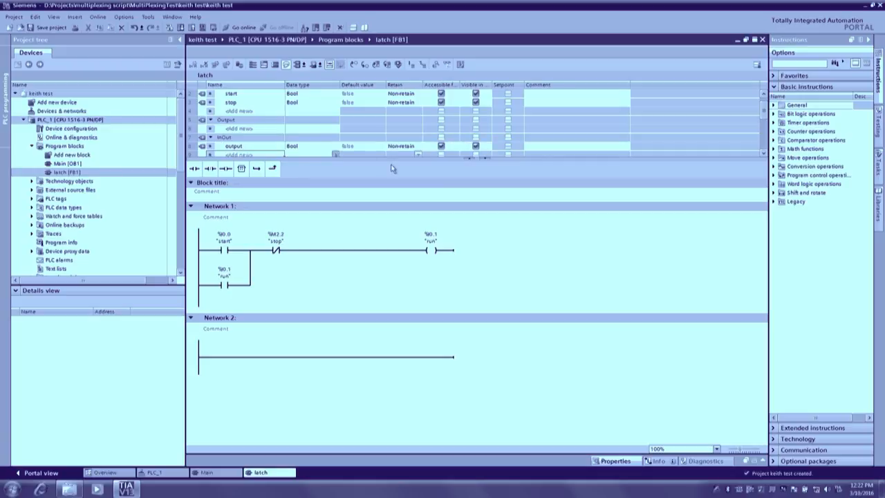
- Replace the global tags in latch's Network 1 with the interface parameters start, stop and output, using output for the coil and parallel contact
drag(202, 95, 225, 240)
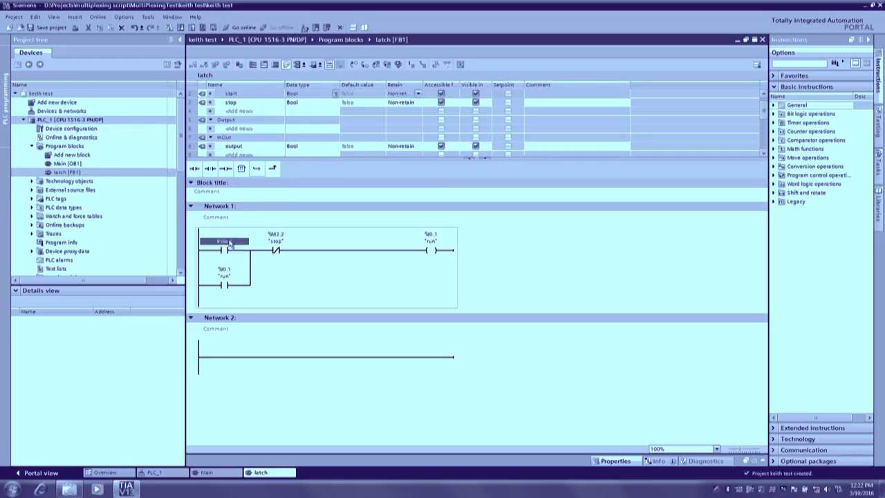
drag(202, 103, 281, 241)
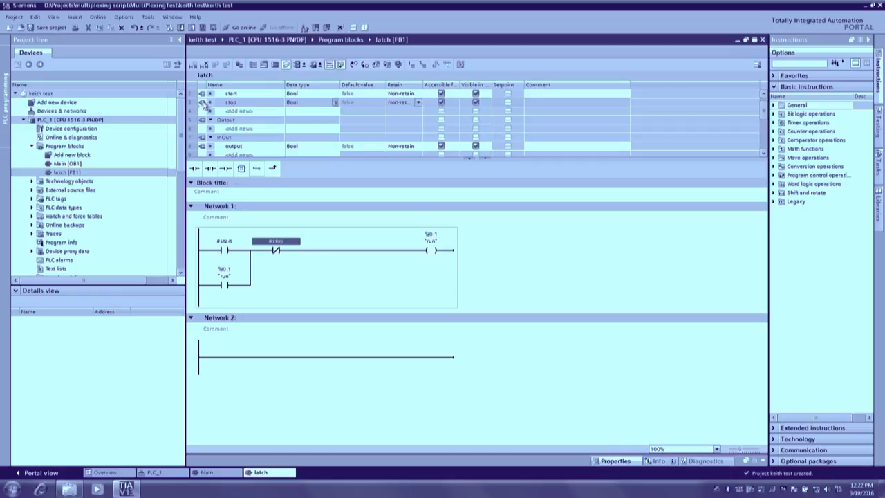
drag(201, 146, 436, 251)
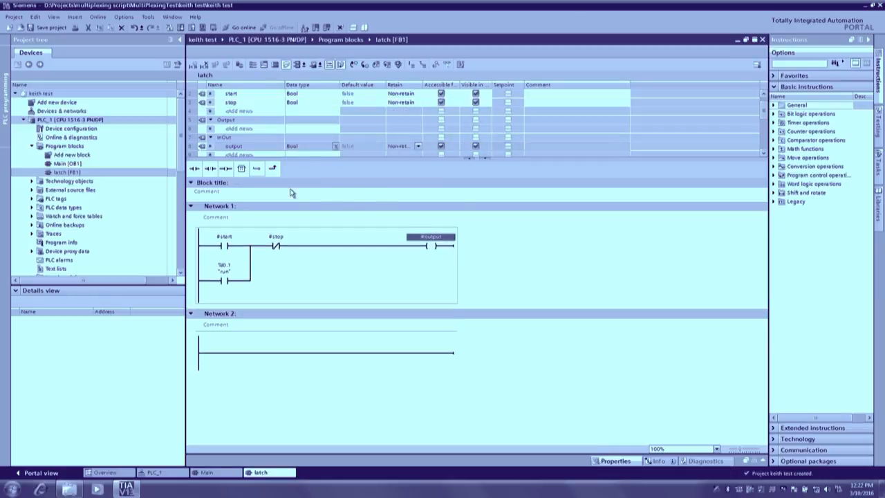
drag(200, 148, 232, 272)
click(386, 301)
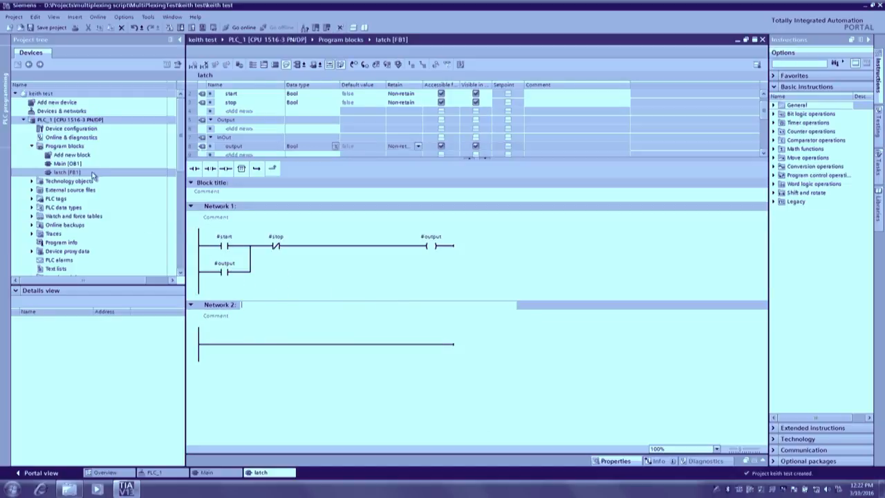
- Open Main [OB1] and insert a call of the latch block in Network 1, using latch_DB as its single-instance data block
click(61, 165)
double_click(61, 165)
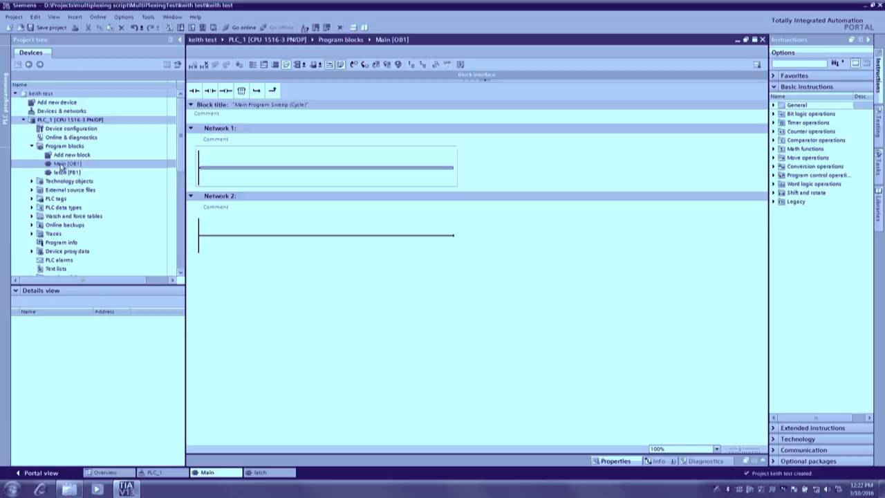
drag(62, 173, 325, 170)
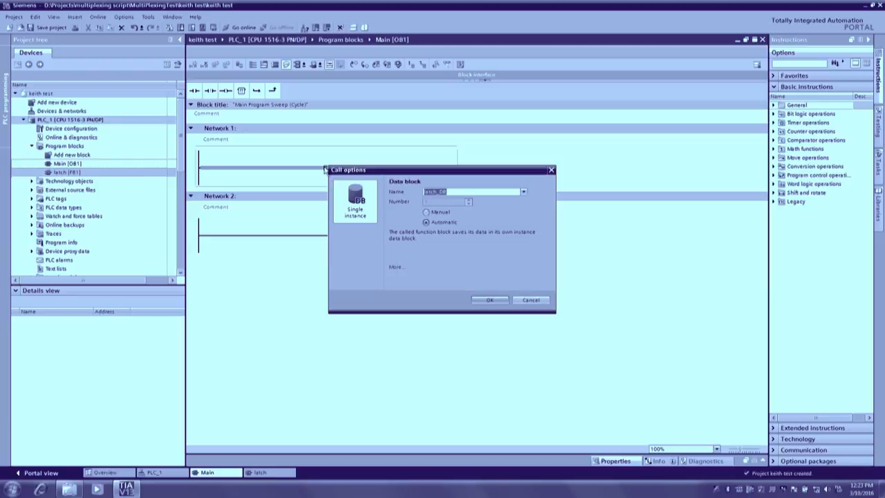
click(490, 299)
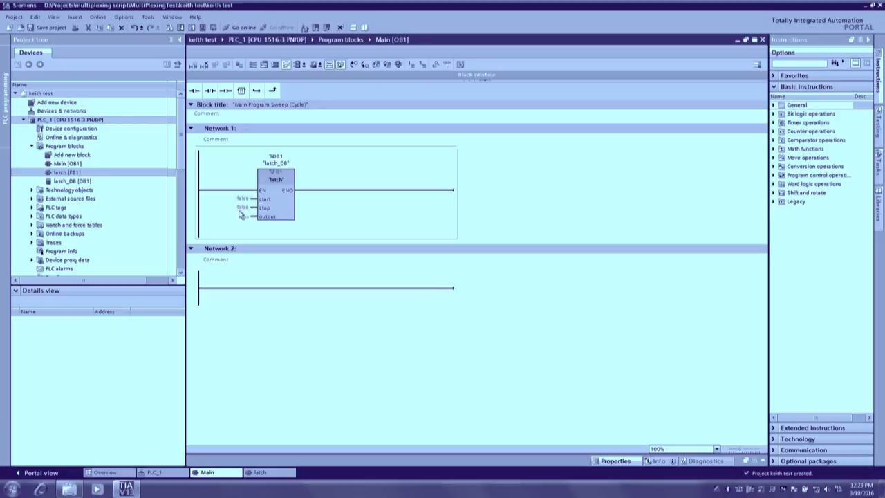
- Assign the tags start, stop and run to the start, stop and output parameters of the latch call in Network 1
double_click(240, 200)
text(star)
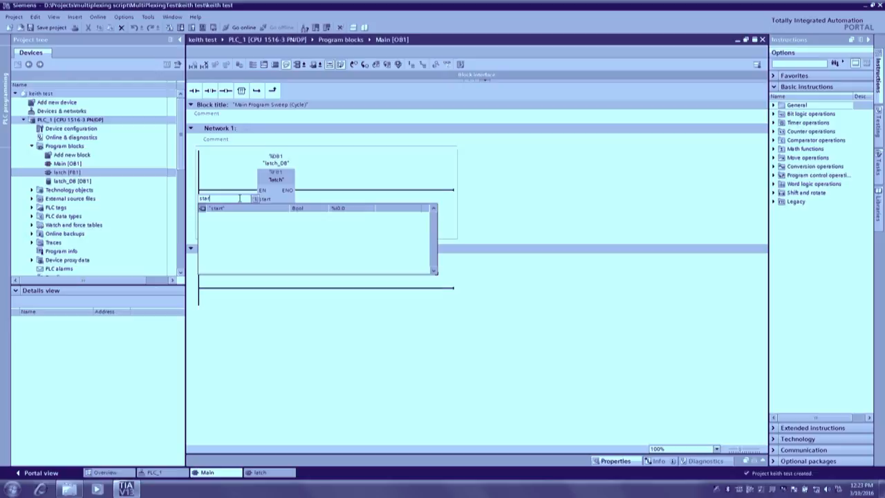
click(234, 209)
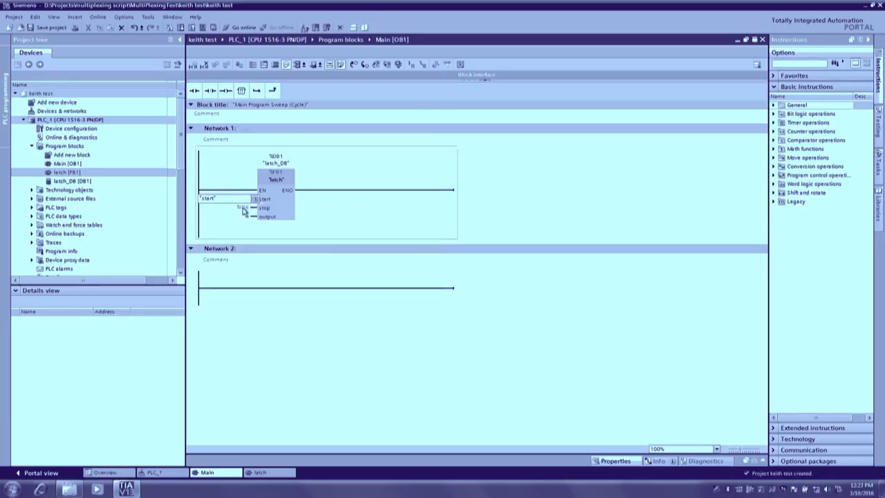
double_click(243, 216)
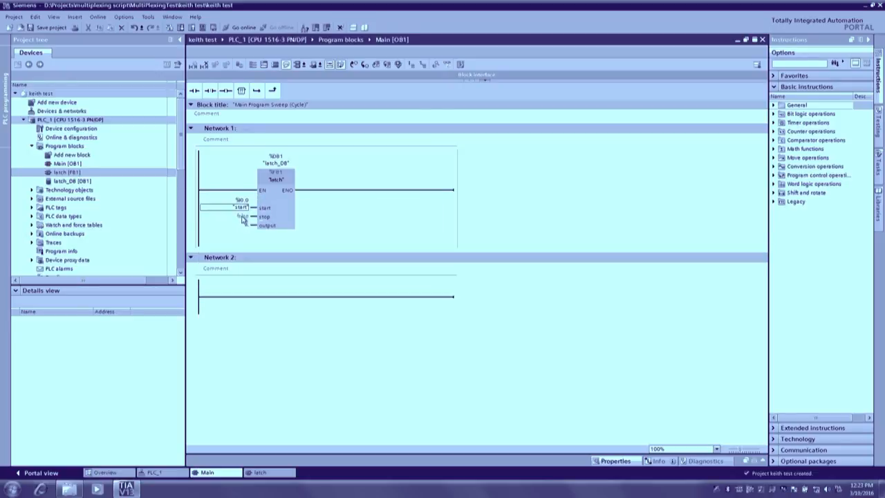
text(stop)
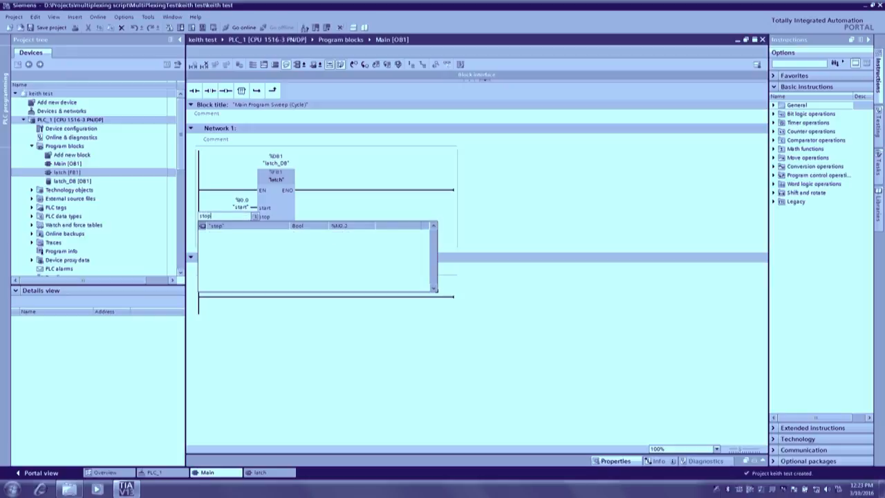
key(Return)
key(Return)
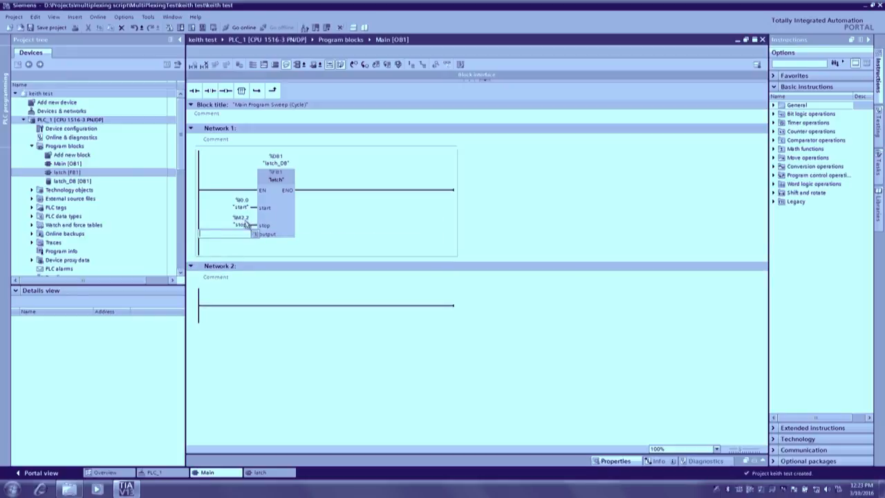
text(run)
key(Return)
key(Return)
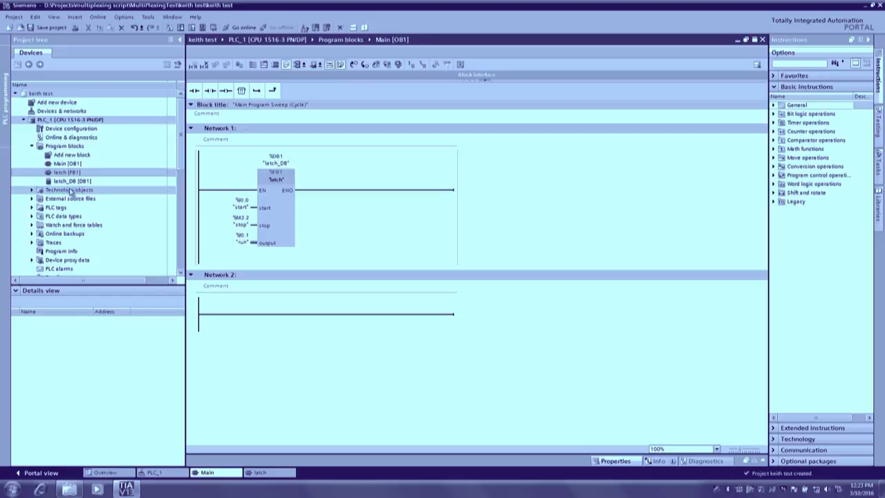
- Insert a second latch call in Network 2 of Main with latch_DB_1 as its single-instance data block
drag(62, 173, 326, 315)
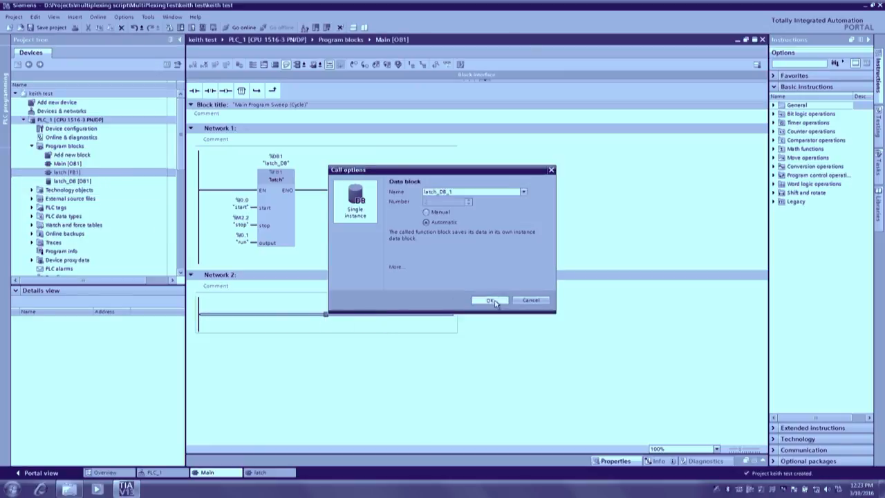
click(494, 302)
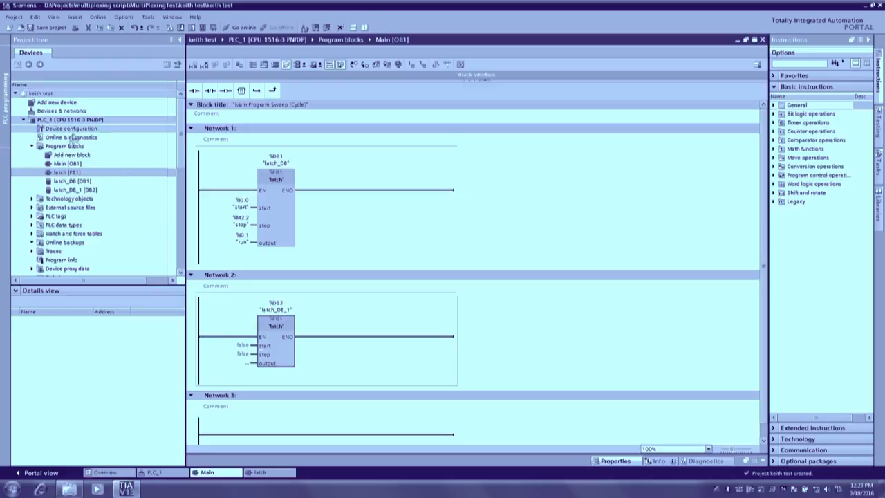
- Add a 22" SIMATIC Comfort Panel to the project: TP2200 Comfort, article number 6AV2 124-0XC02-0AX0, named HMI_1
click(42, 473)
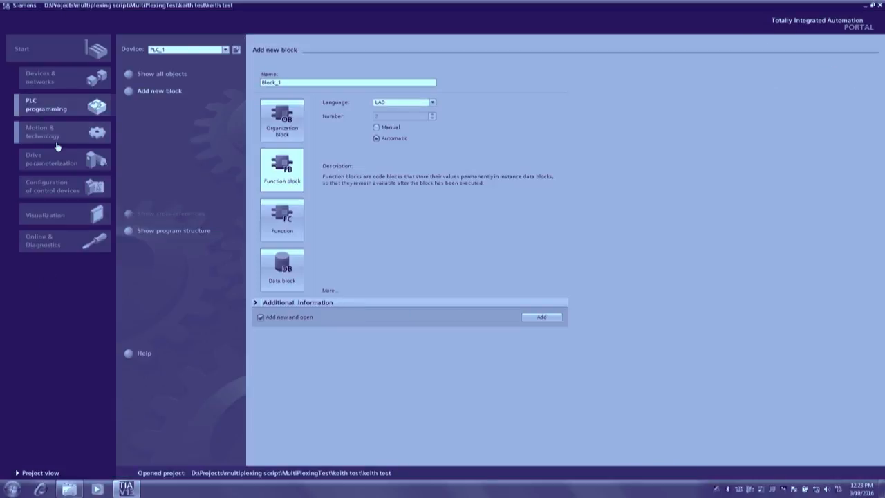
click(56, 82)
click(139, 97)
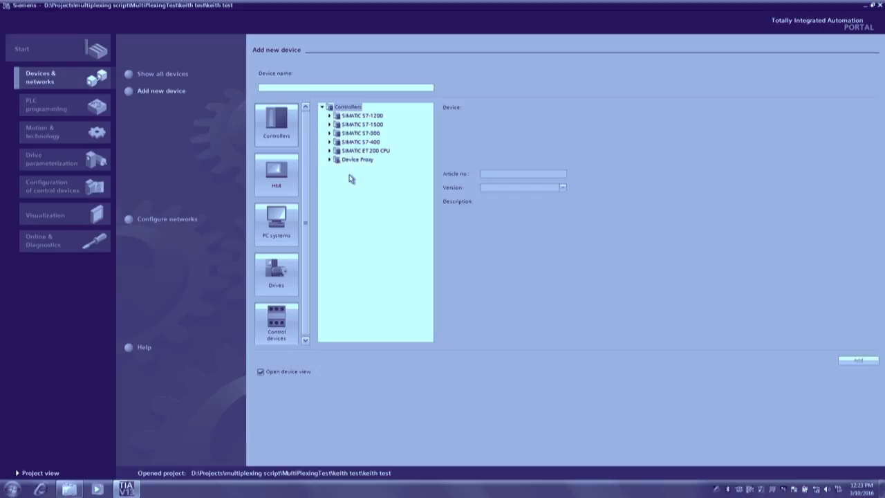
click(282, 181)
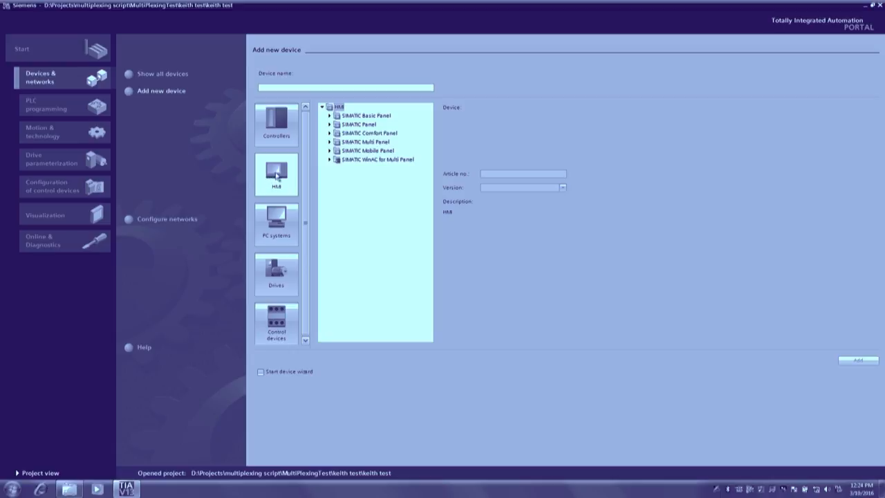
click(330, 133)
click(337, 194)
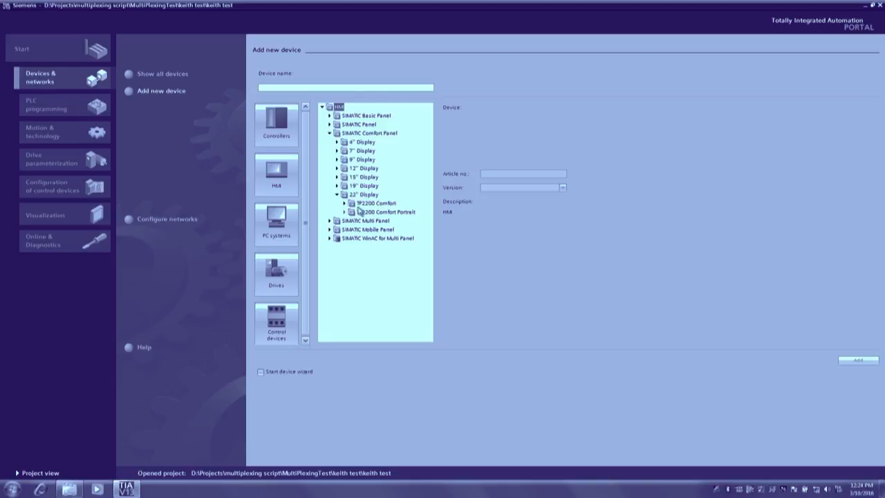
click(343, 204)
click(364, 212)
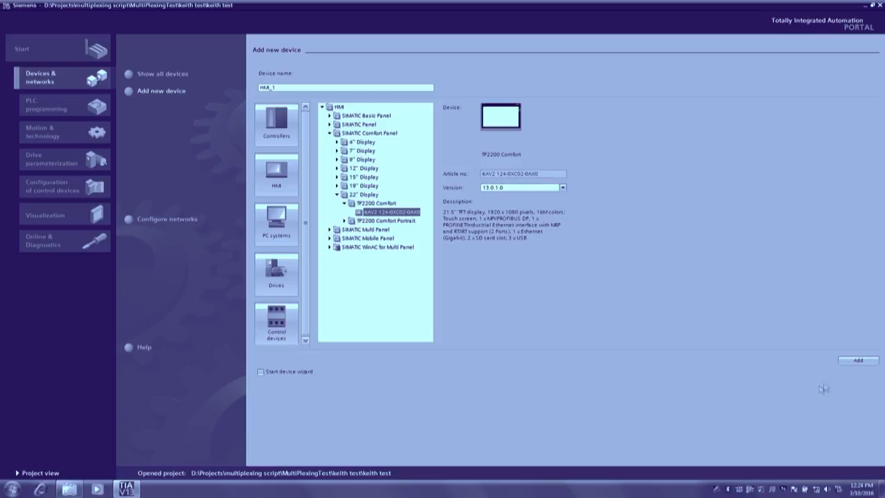
click(857, 361)
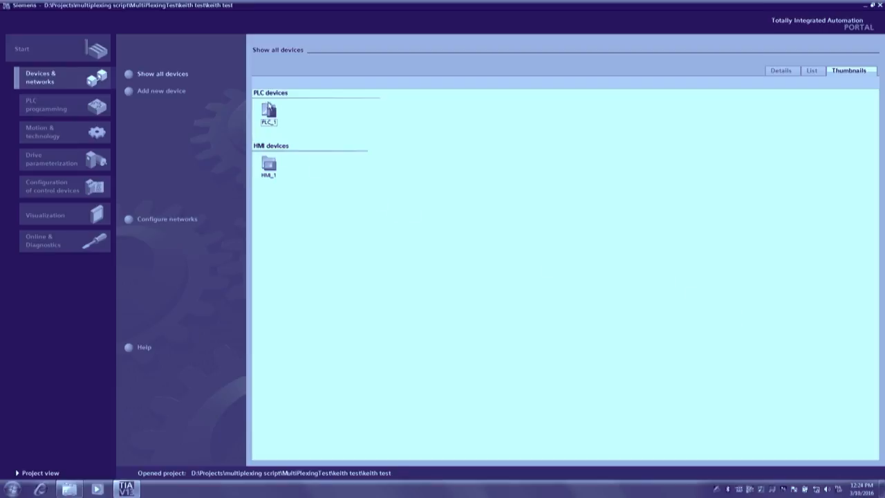
- Show the Screens folder of HMI_1 in the project view and add a new screen to it
click(269, 169)
click(30, 473)
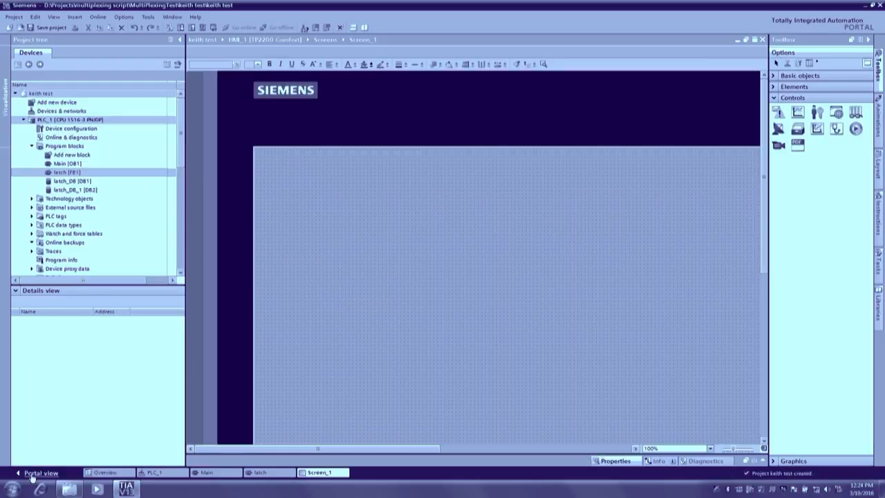
click(24, 120)
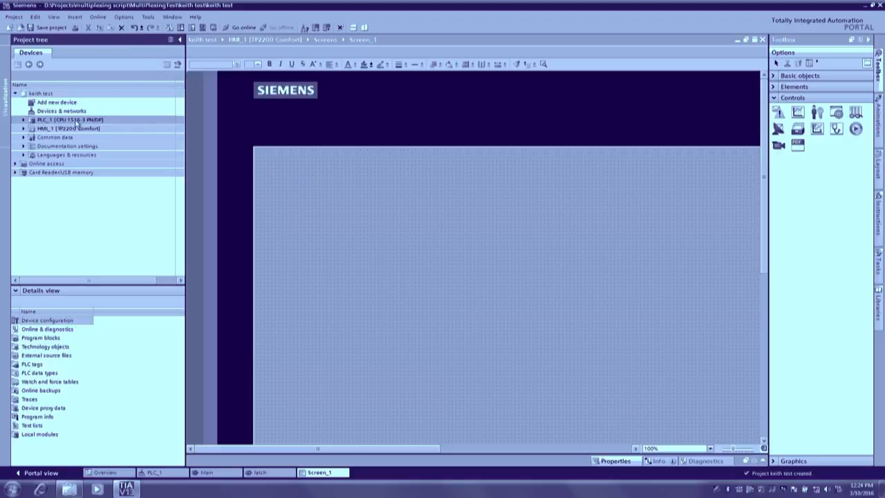
click(24, 129)
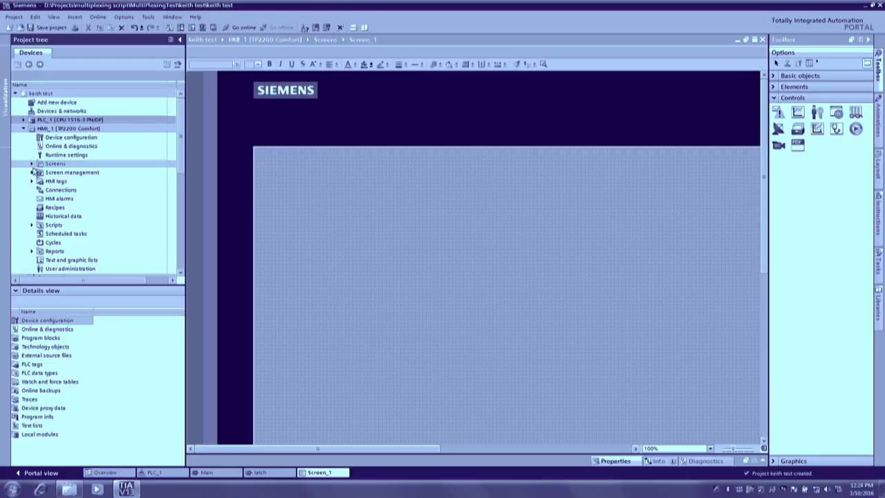
click(31, 164)
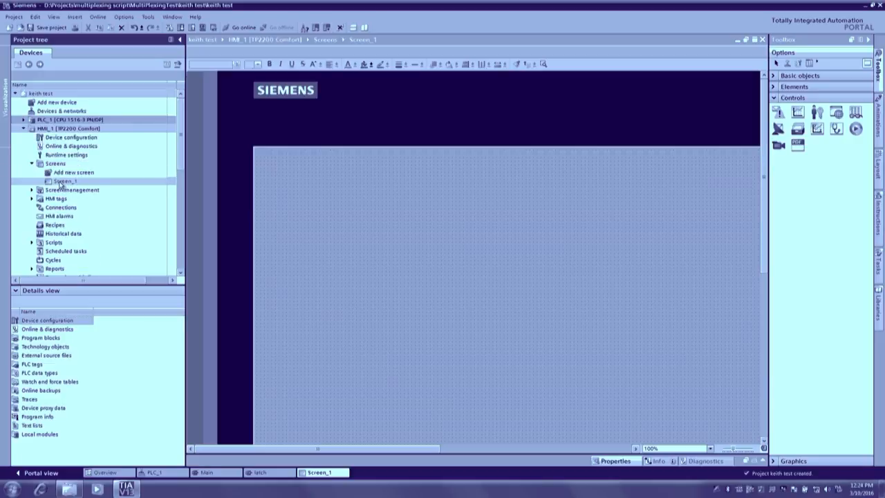
click(61, 173)
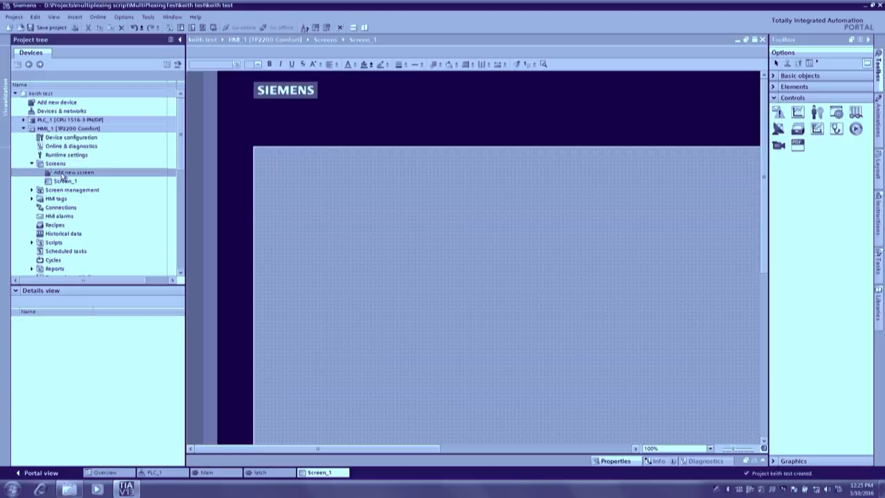
double_click(60, 172)
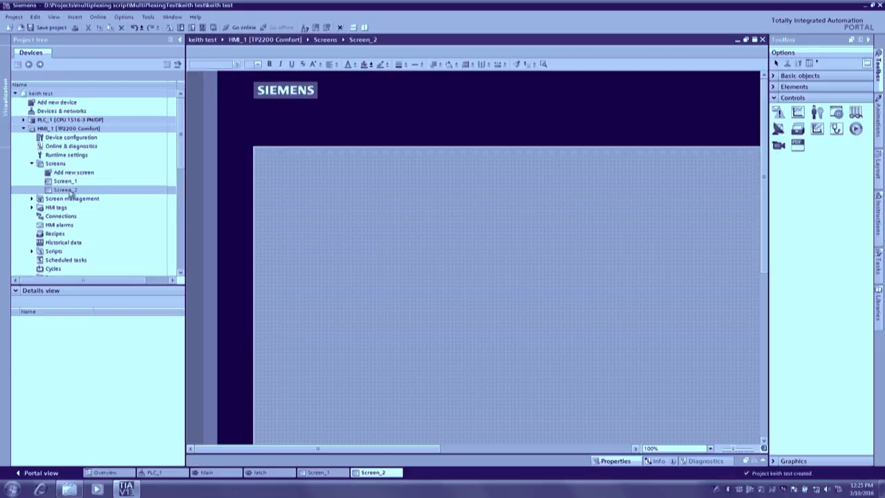
- Rename the newly added HMI screen with the person's first name followed by "screen"
click(65, 192)
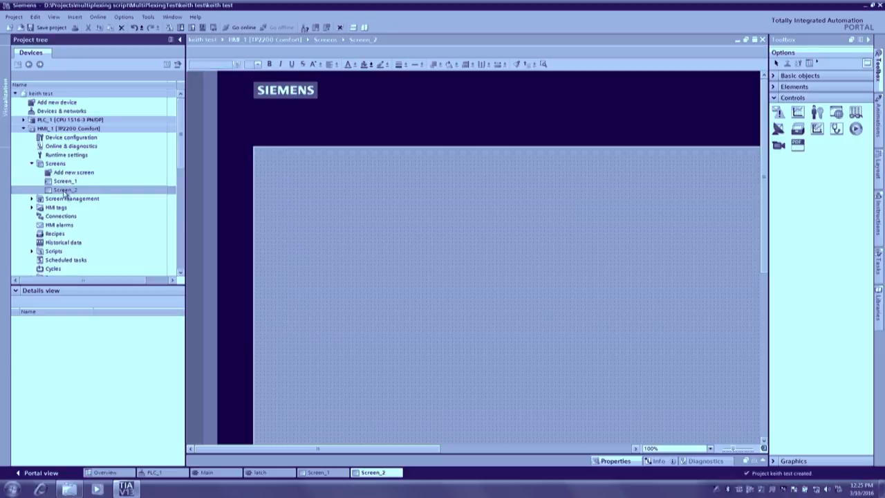
click(65, 192)
text(keith)
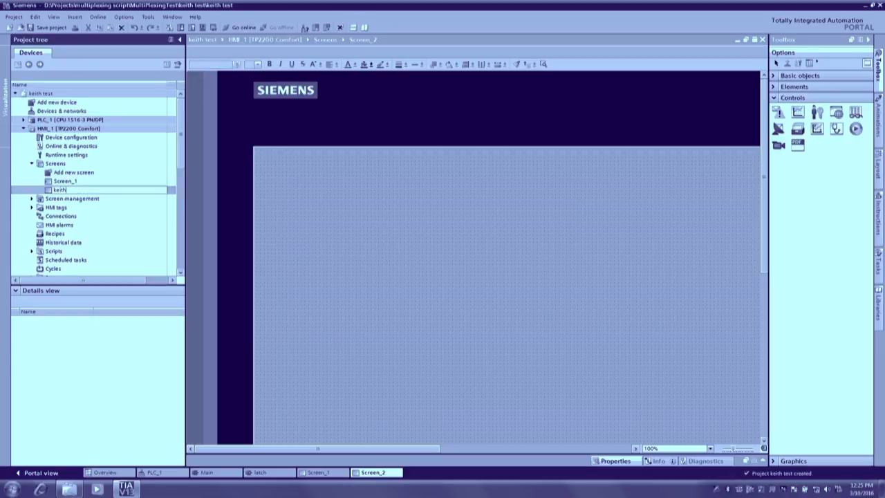
text( screen)
key(Return)
- Open the HMI screen Screen_1 and rename it main
double_click(62, 190)
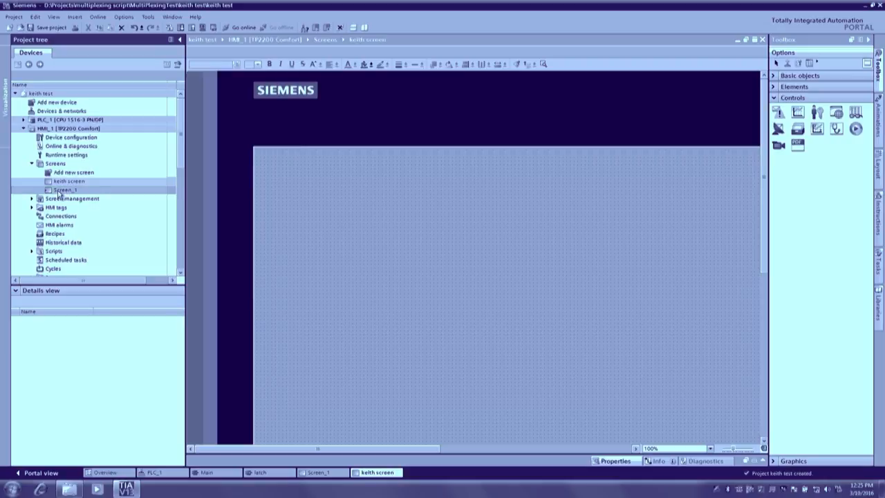
click(59, 192)
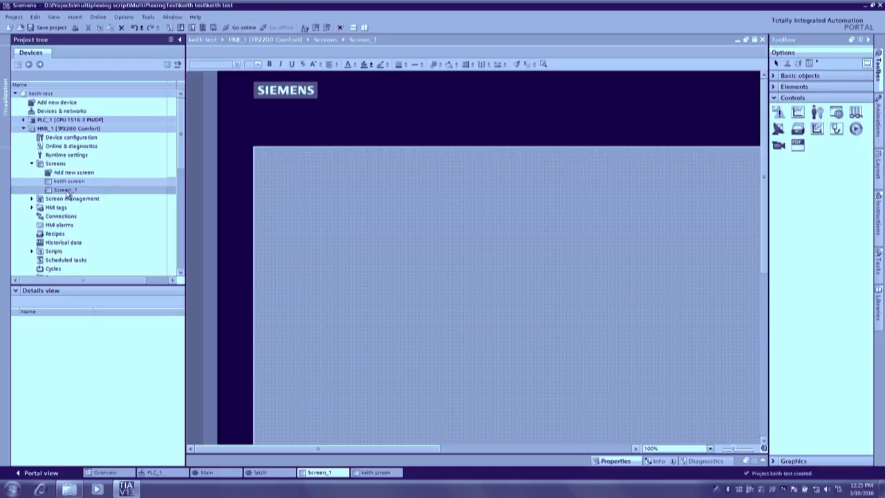
click(68, 193)
text(main)
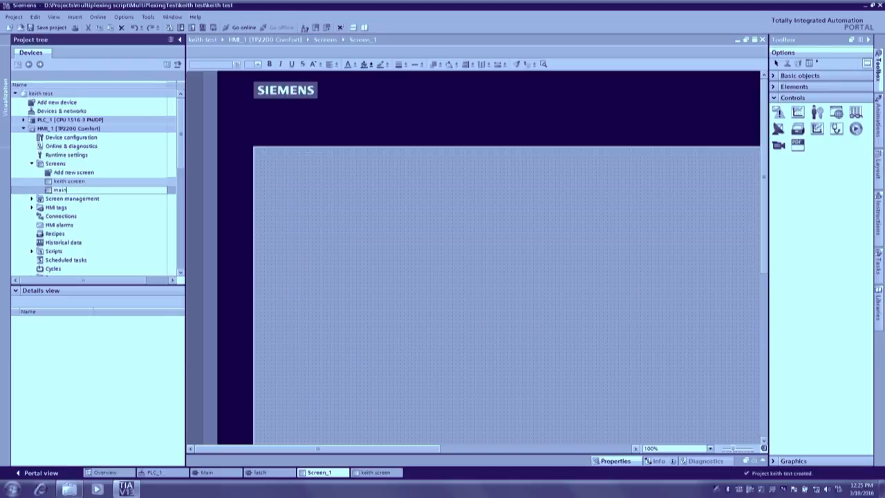
key(Return)
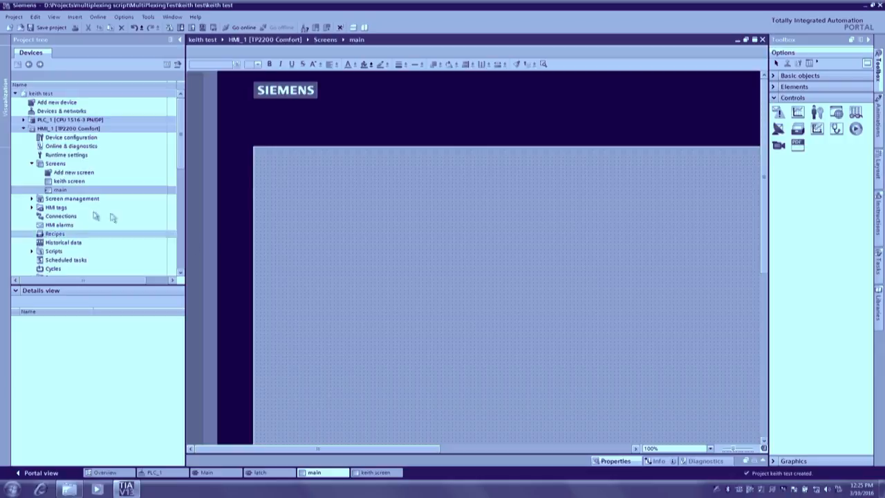
- Add a new connection under HMI_1's Connections and set its communication driver to SIMATIC S7 1500
double_click(56, 217)
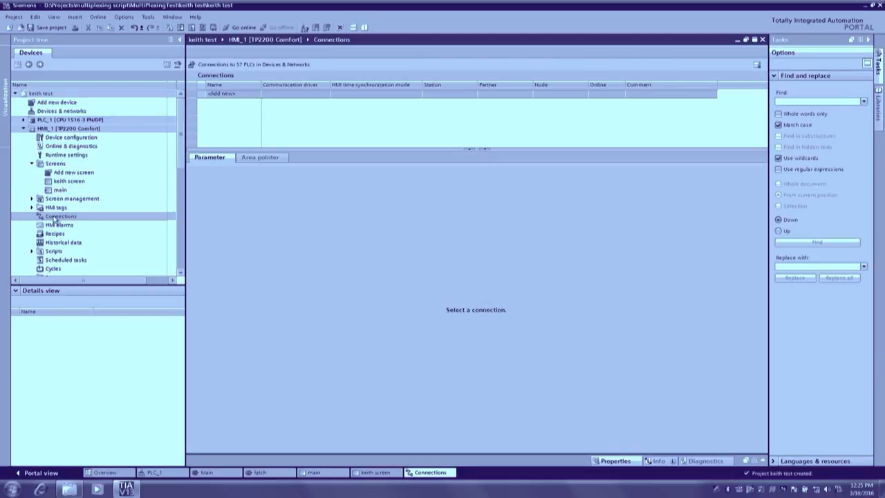
double_click(234, 98)
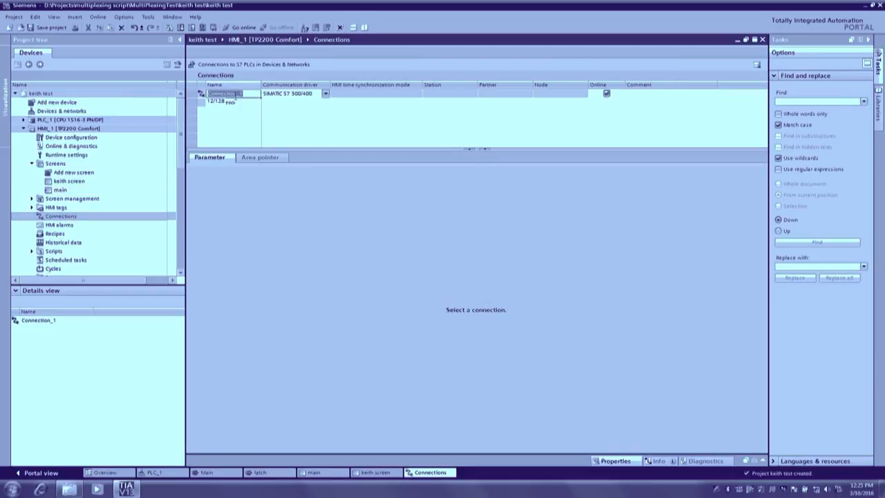
click(317, 94)
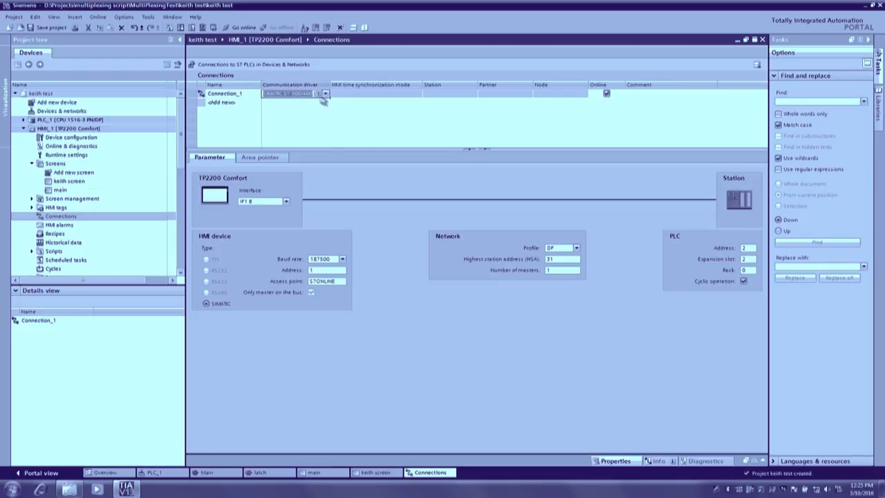
click(326, 93)
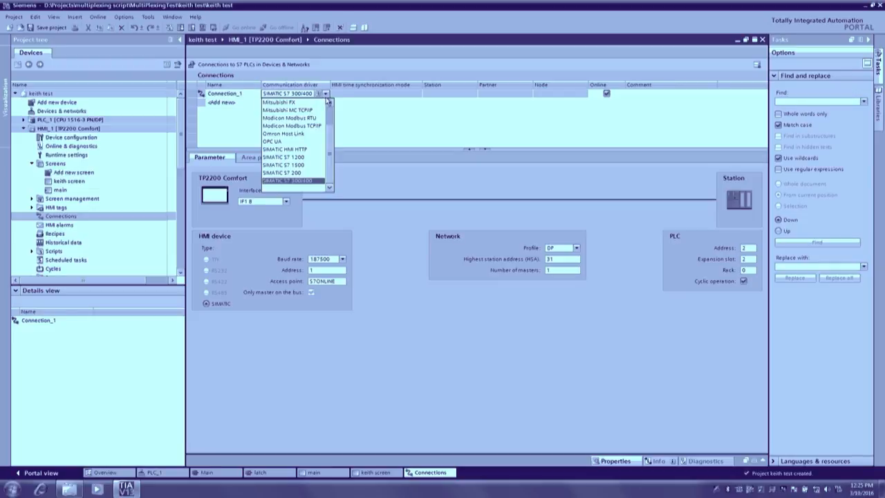
click(294, 166)
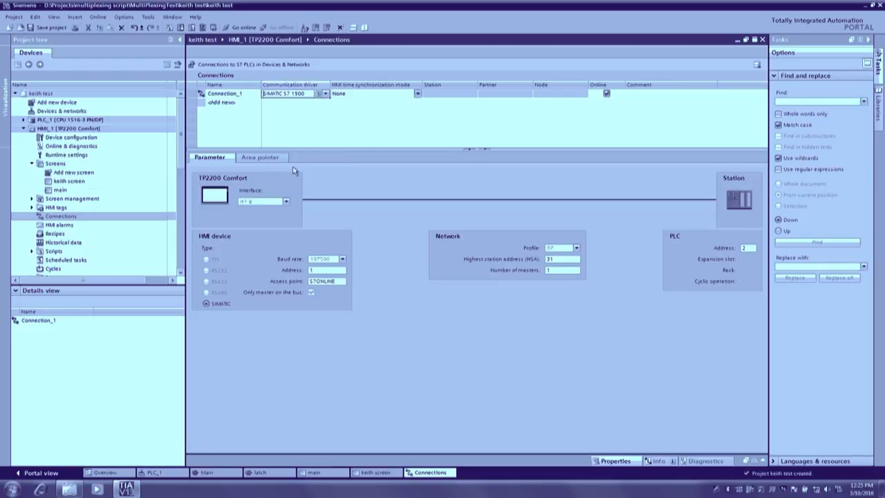
click(326, 93)
scroll(331, 148, up, 3)
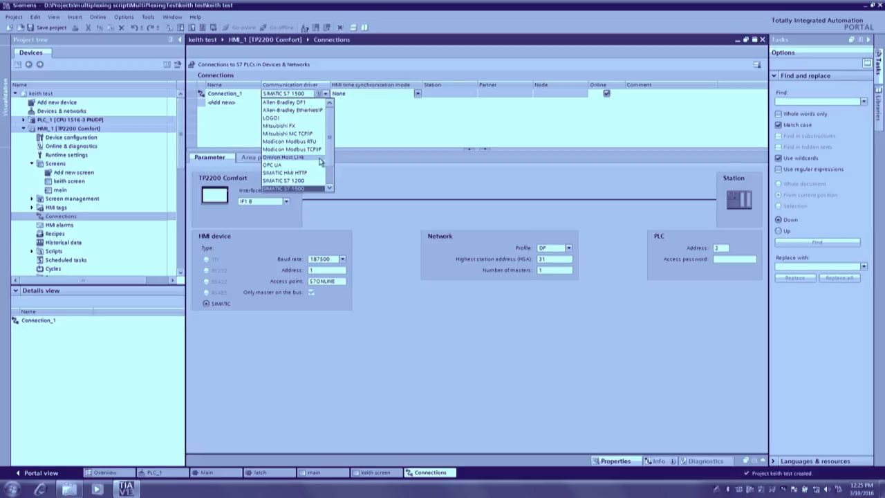
- Keep the SIMATIC S7 1500 driver for Connection_1 and set its HMI interface to ETHERNET
scroll(315, 181, down, 1)
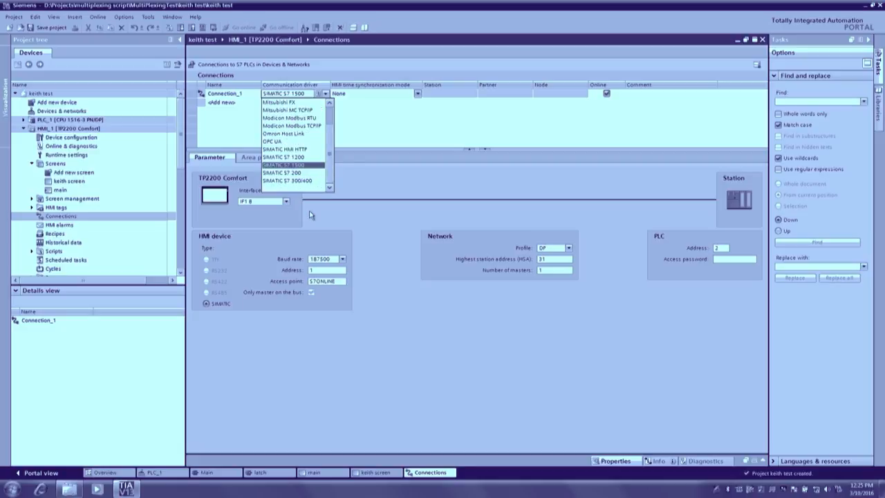
click(381, 133)
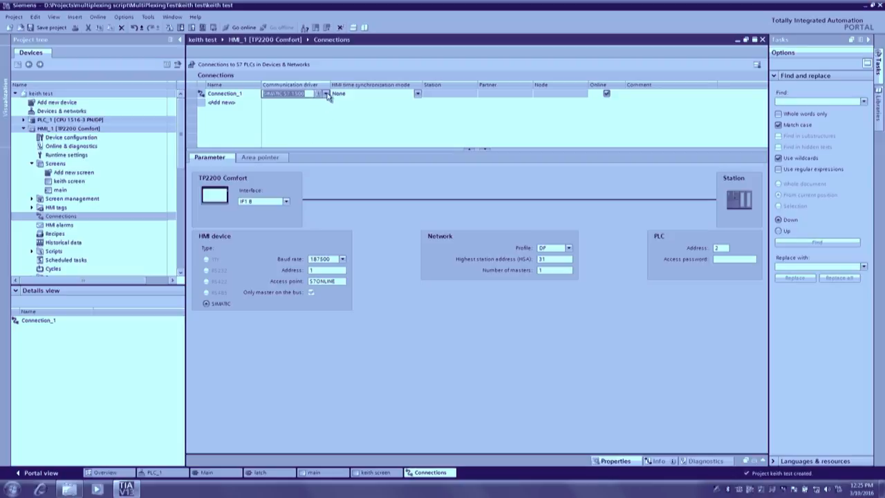
click(285, 200)
click(266, 216)
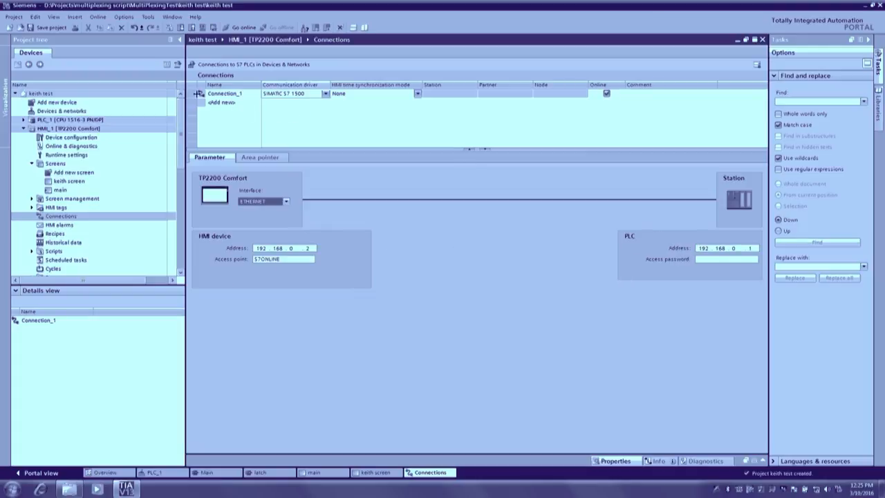
- Delete Connection_1 from HMI_1's connections
click(197, 93)
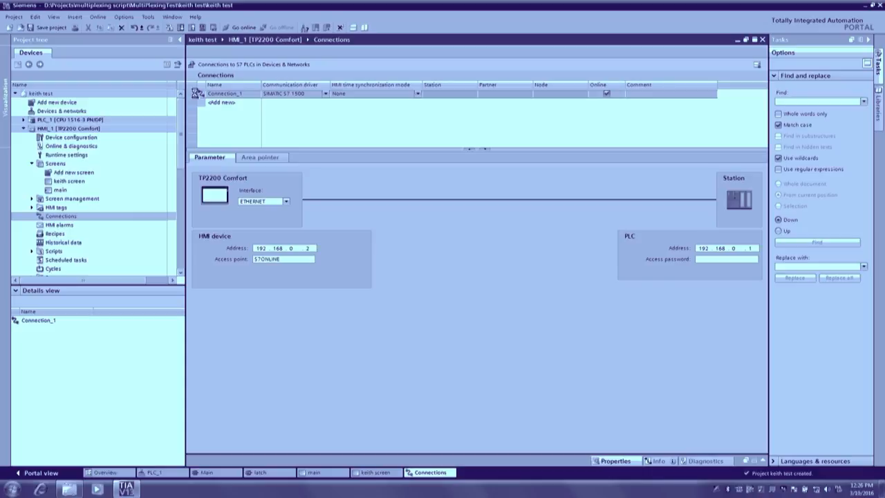
key(Delete)
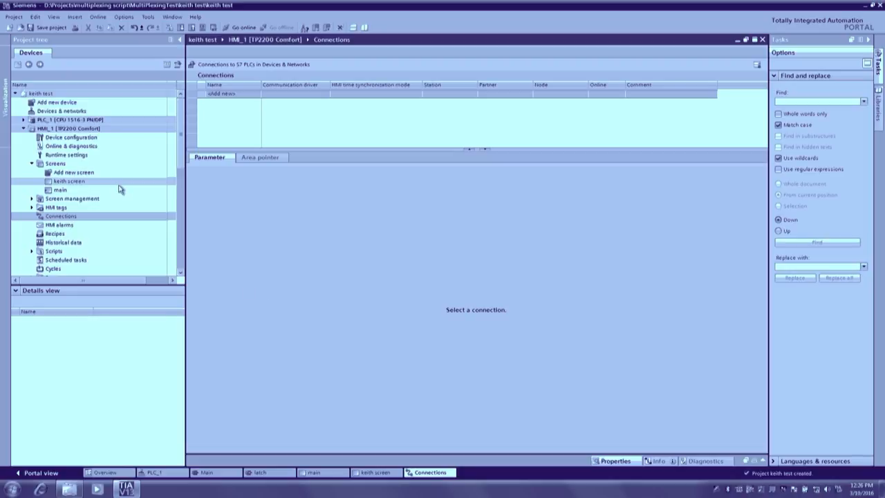
- Show the PLC's Main [OB1] block and the HMI screen main side by side in a vertically split editor
double_click(63, 190)
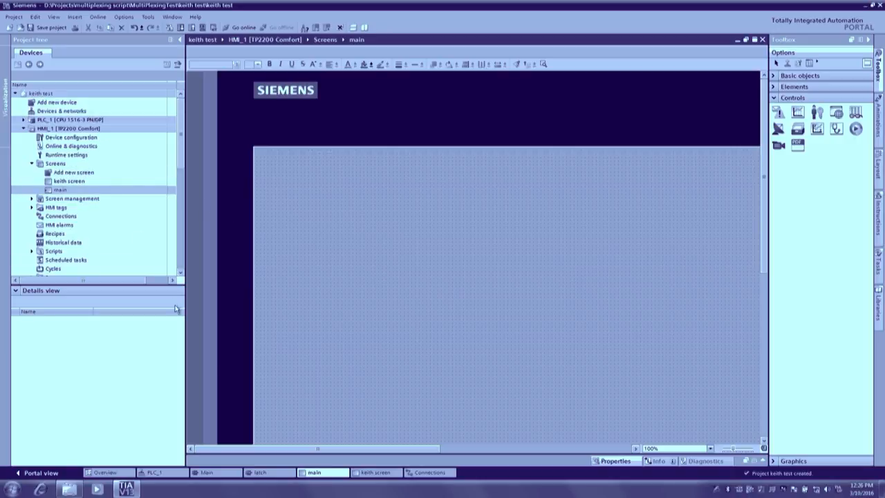
click(224, 476)
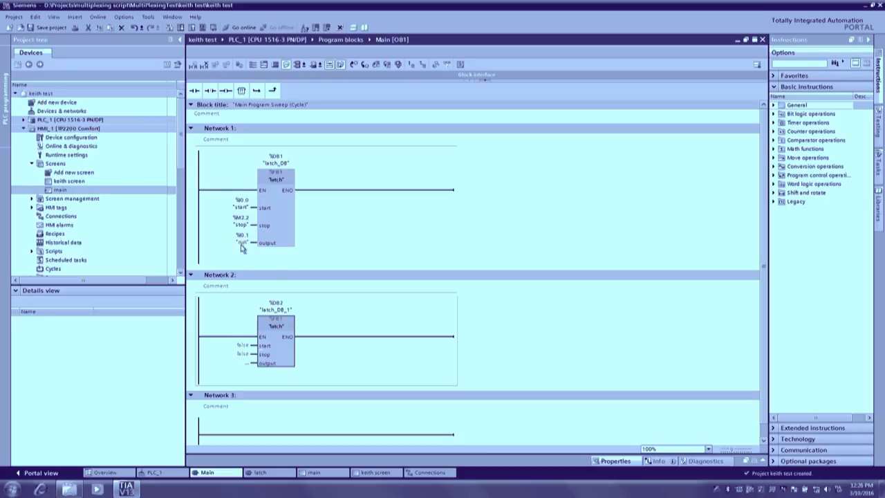
click(364, 28)
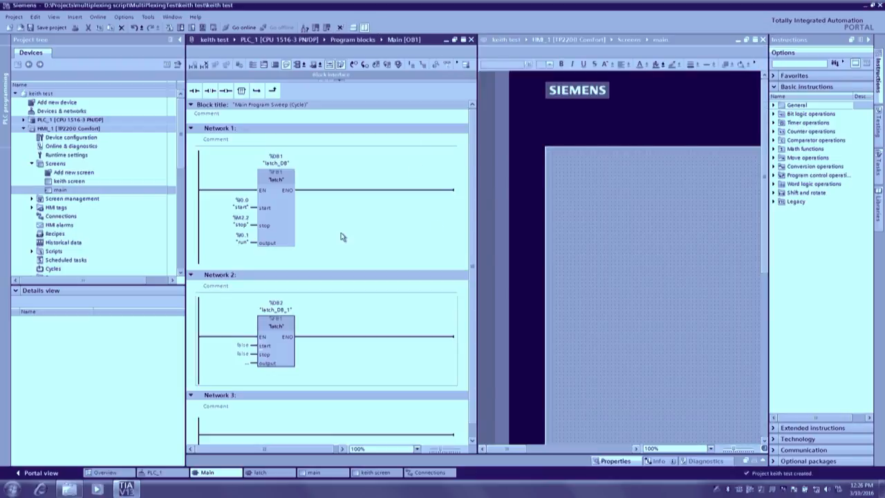
click(180, 39)
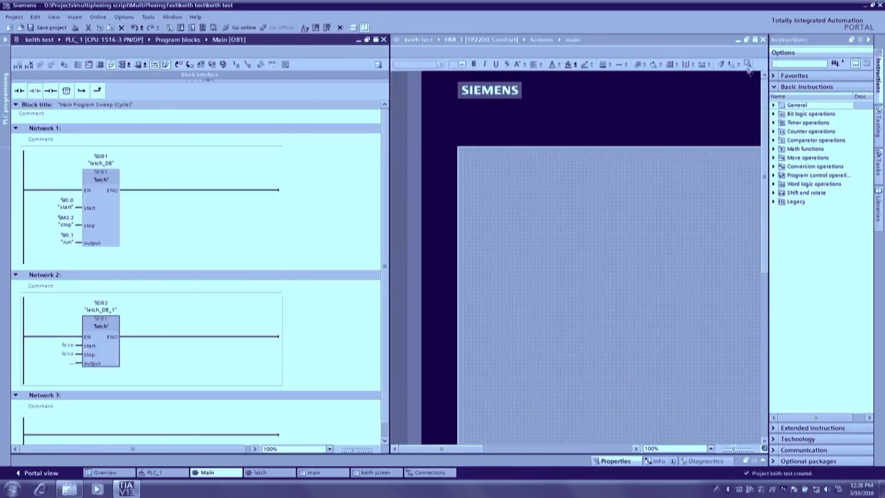
click(870, 40)
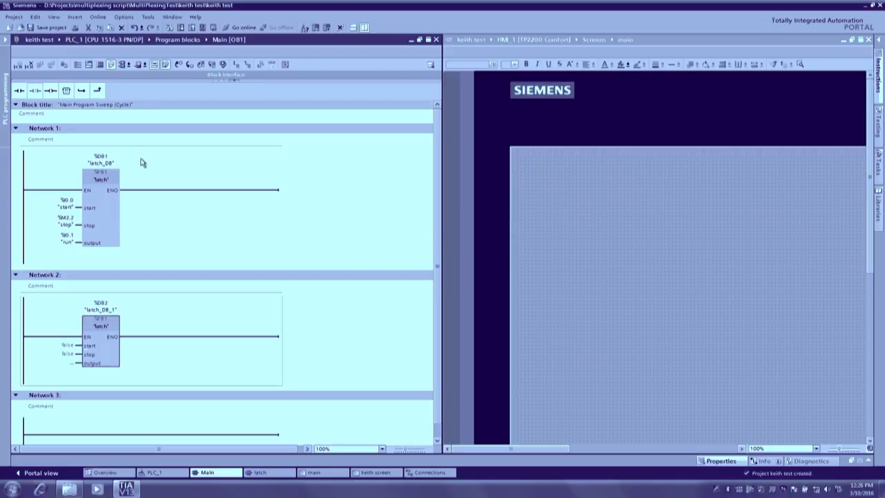
click(7, 39)
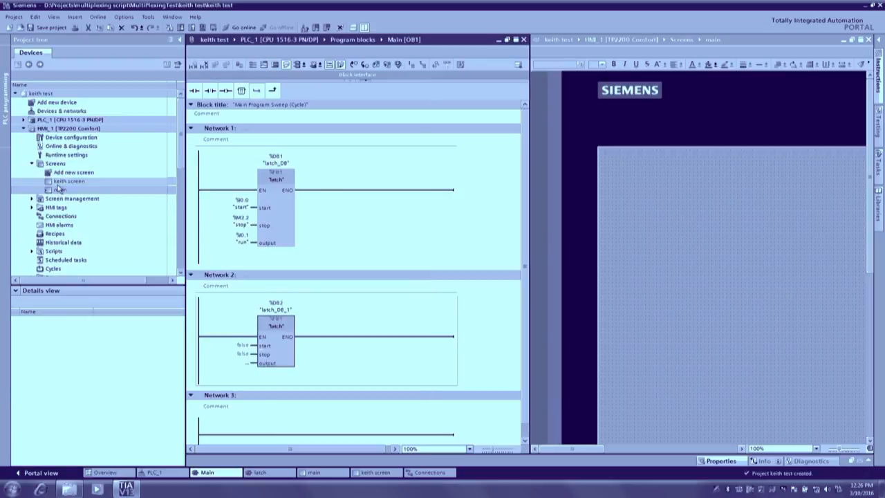
- Check HMI_1's connections list and return to the main screen beside the PLC program
double_click(59, 217)
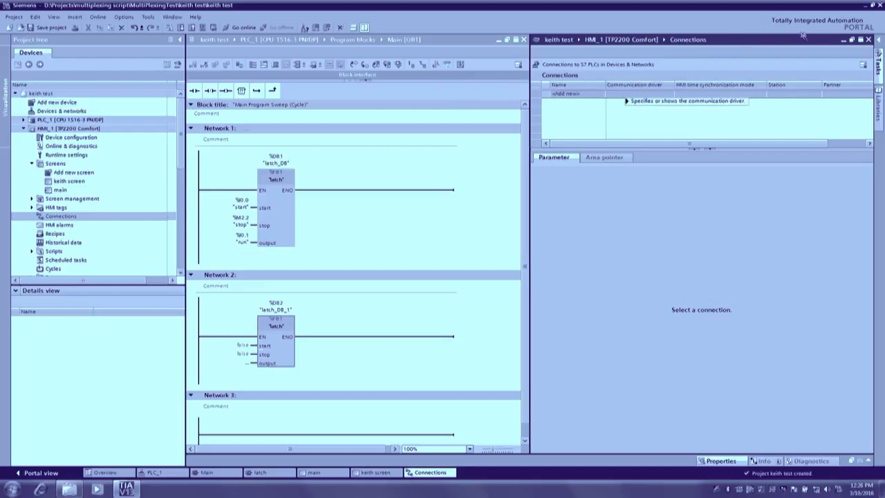
click(844, 41)
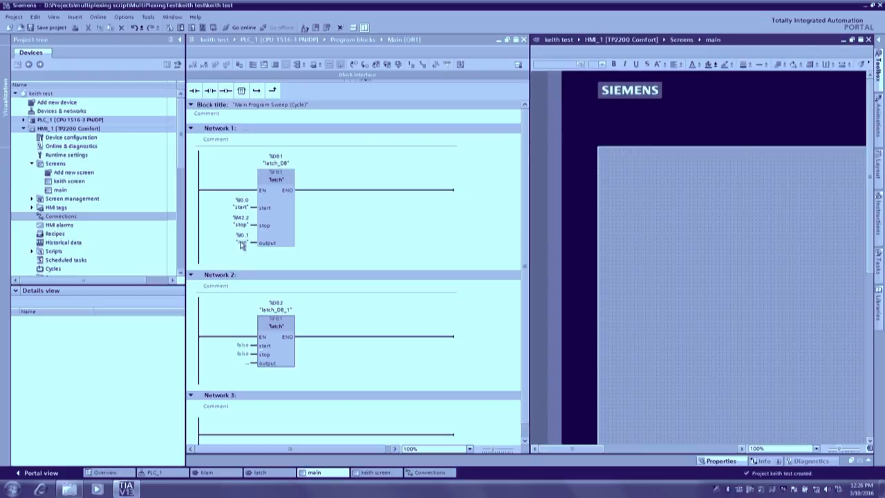
- Place the run tag from Network 1 on the HMI main screen as an I/O field and show the field's properties
drag(242, 244, 694, 192)
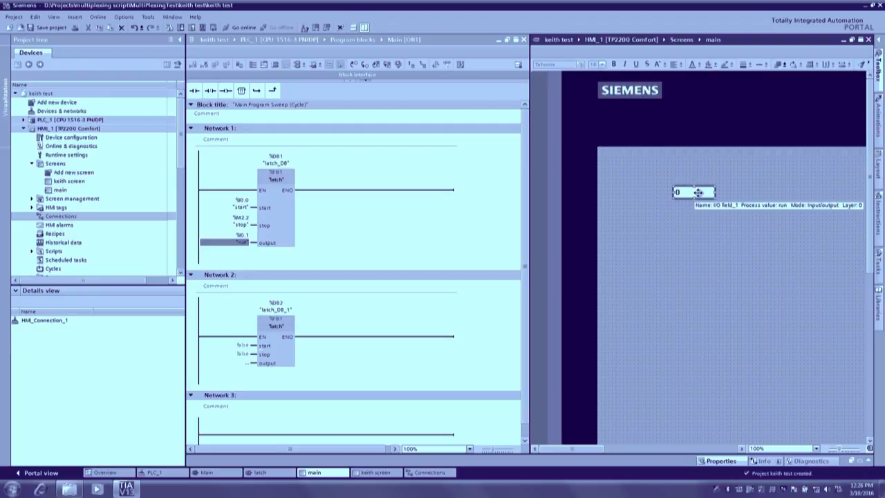
double_click(699, 192)
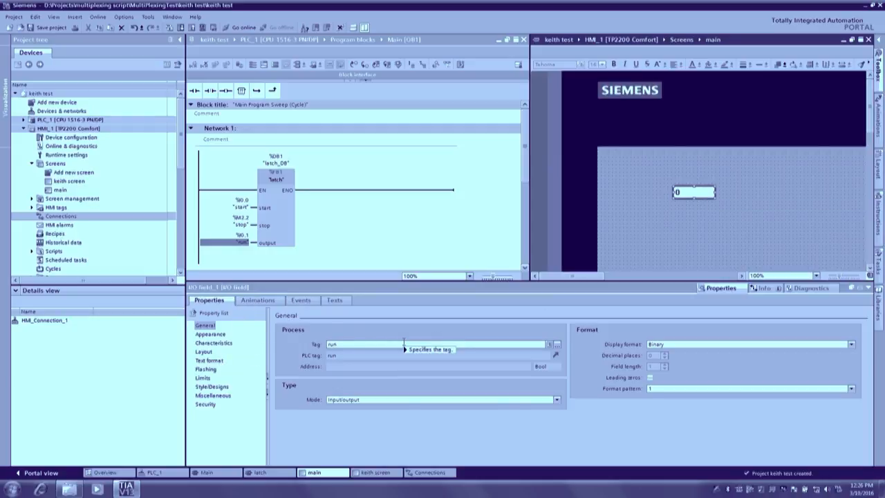
mouse_move(404, 341)
- Review HMI_1's connections for the link to PLC_1, and return the editor to a single unsplit view
click(430, 473)
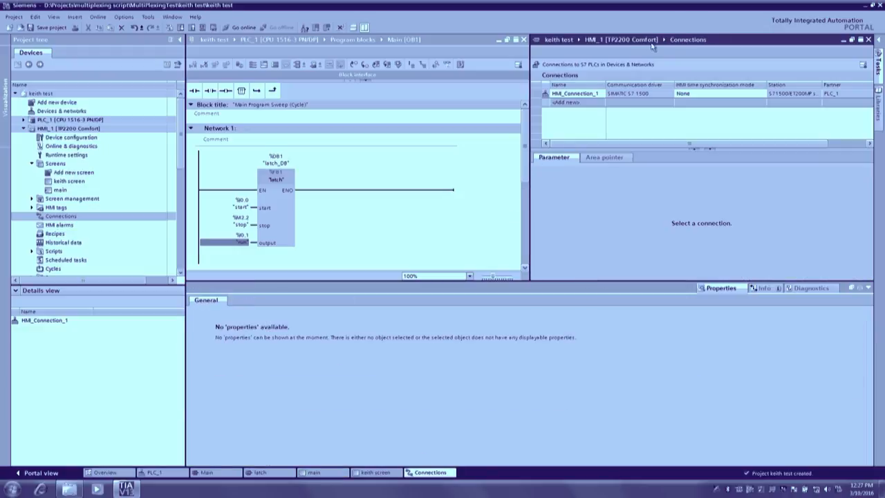
double_click(761, 39)
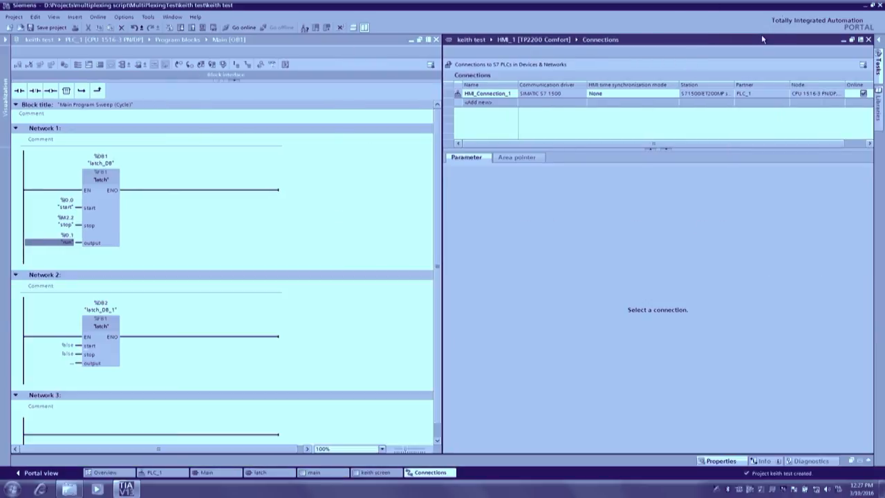
click(365, 29)
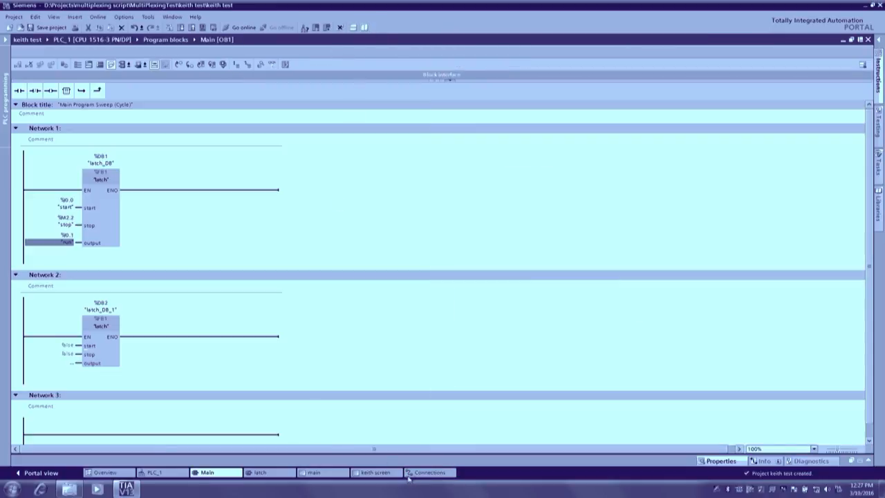
click(429, 472)
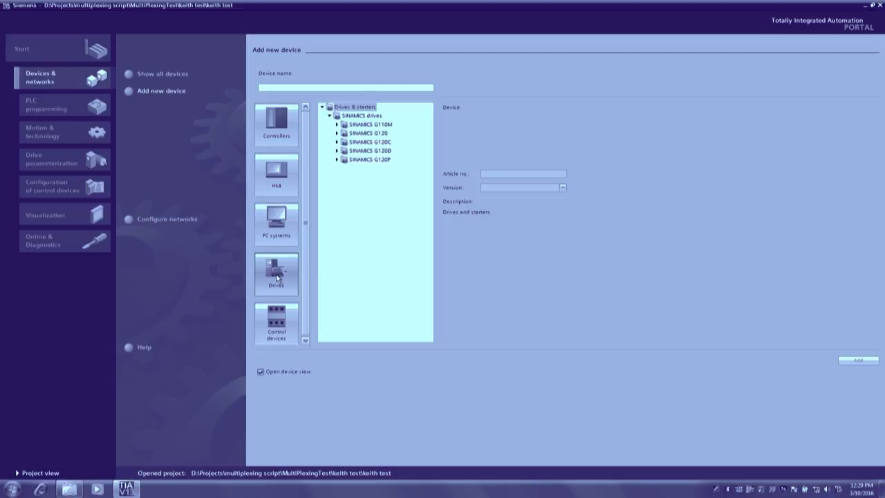
- Add a SINAMICS G120 drive with control unit CU240E-2 PN-F and fit a PM250 IP20 FSC power unit to it
click(336, 132)
click(344, 142)
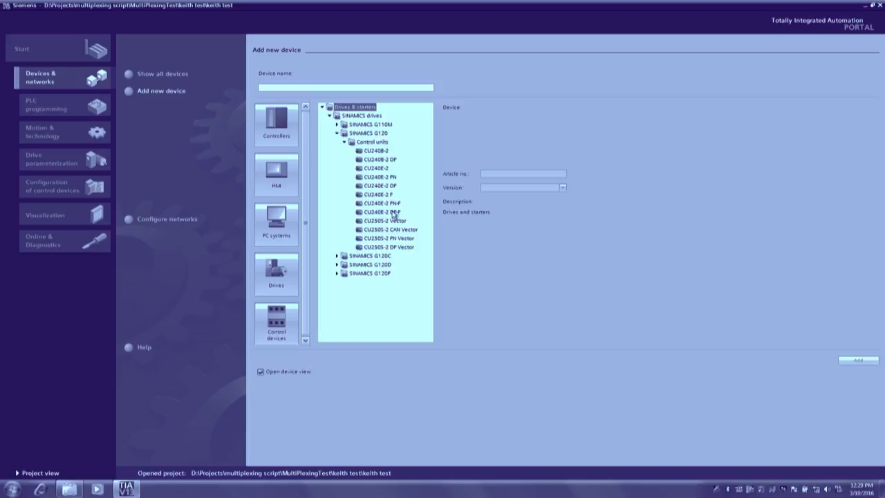
click(364, 203)
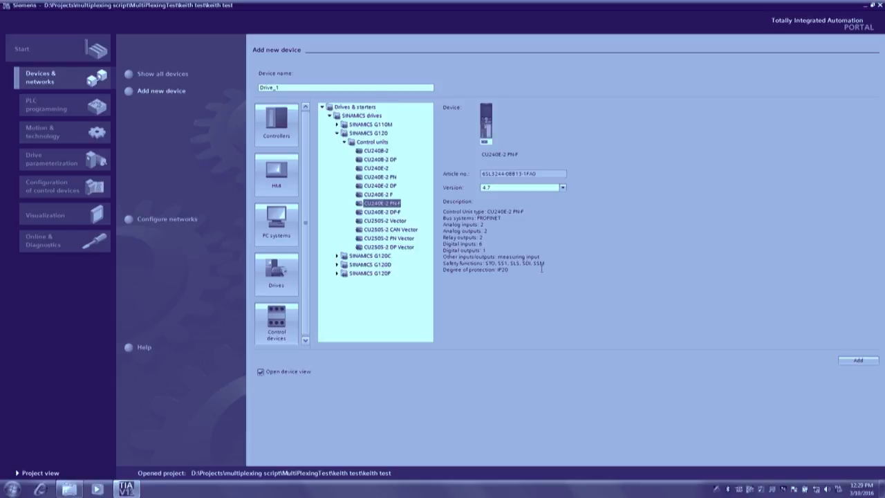
click(851, 360)
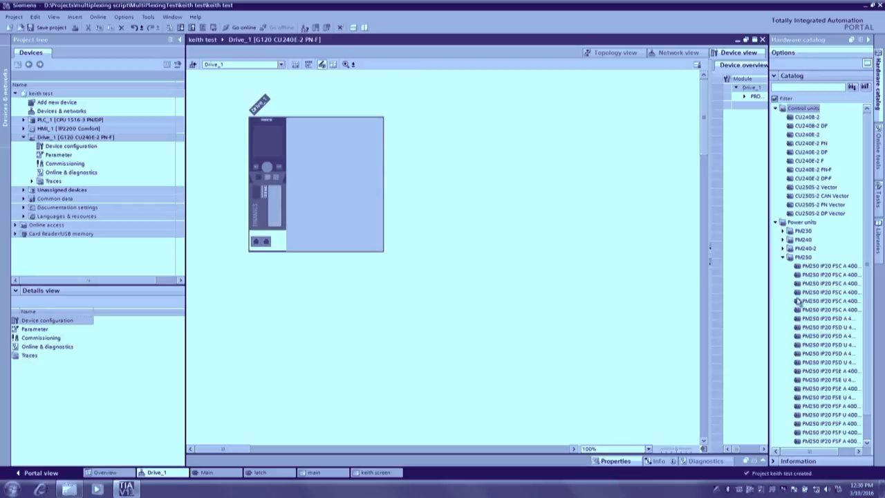
drag(804, 269, 325, 178)
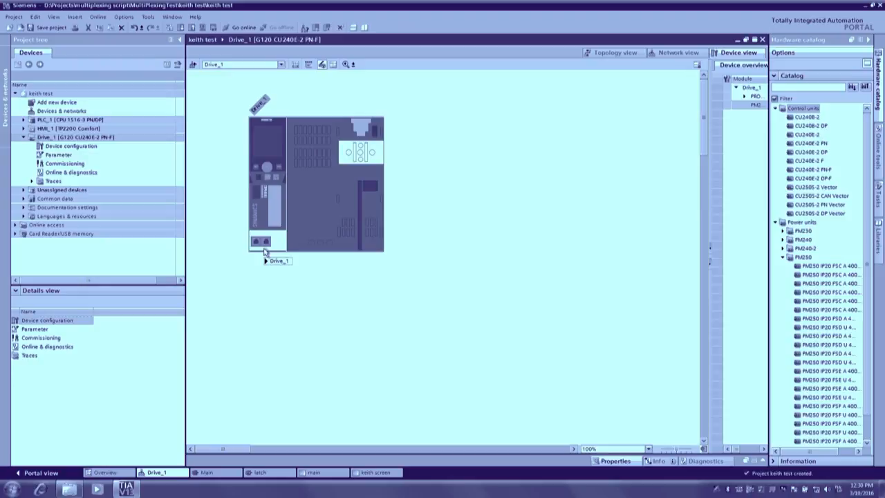
- In the network view, place Drive_1 beside HMI_1 and connect its PROFINET port to PLC_1
click(60, 112)
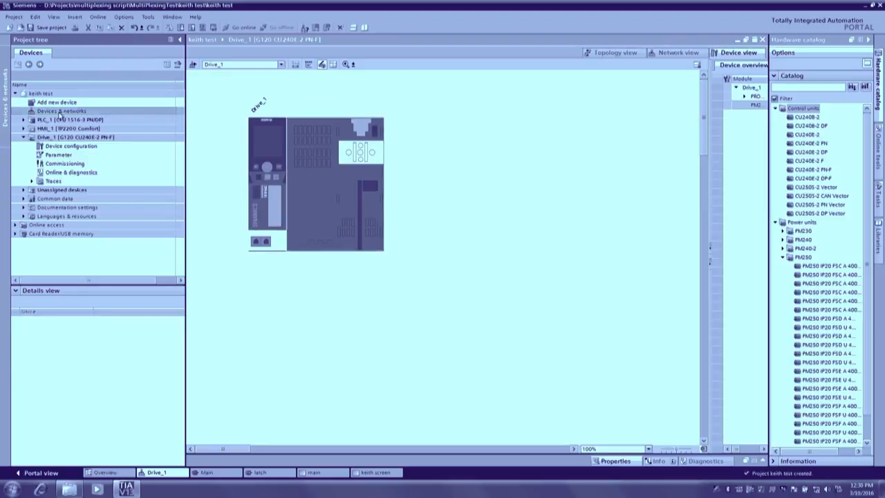
double_click(60, 114)
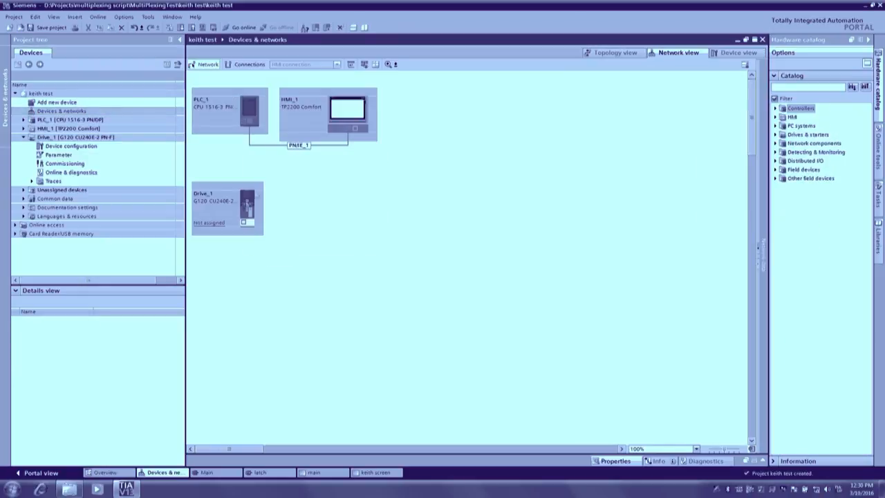
drag(222, 188, 450, 95)
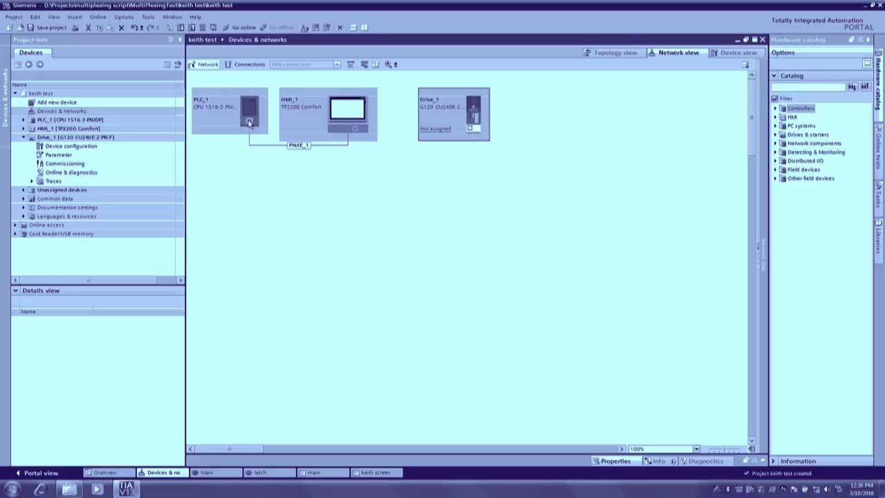
drag(470, 128, 251, 126)
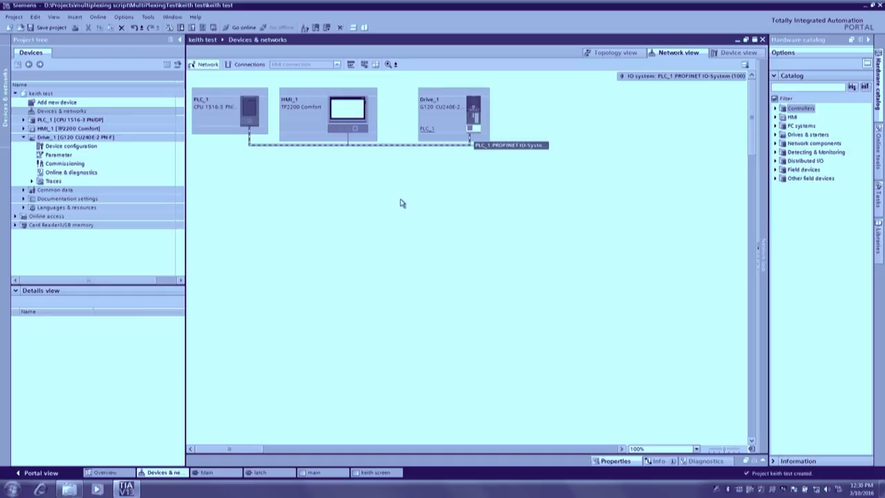
click(23, 137)
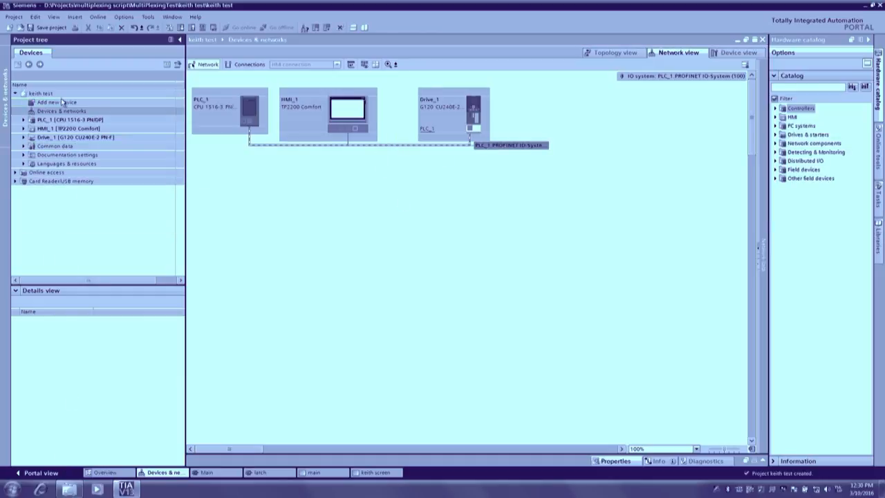
- Add an S7-1200 controller, CPU 1214C DC/DC/Rly, article 6ES7 214-1HG40-0XB0, version V4.1, and open the CPU's properties
click(40, 472)
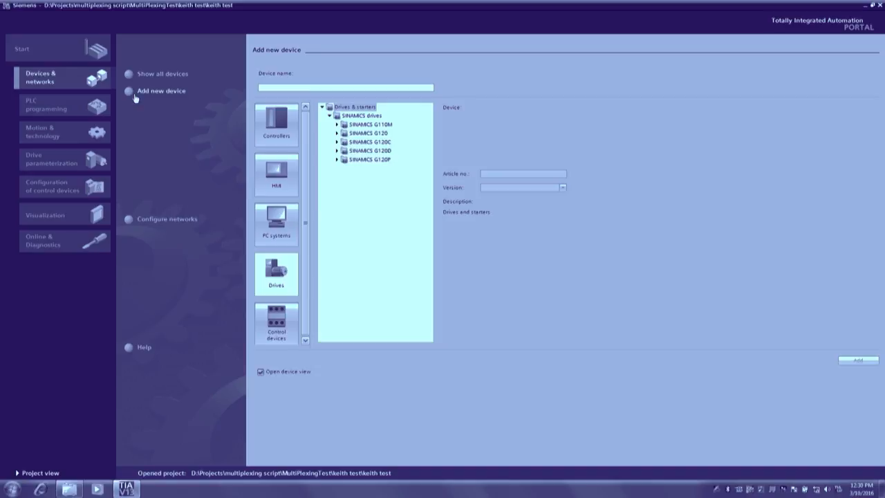
click(279, 126)
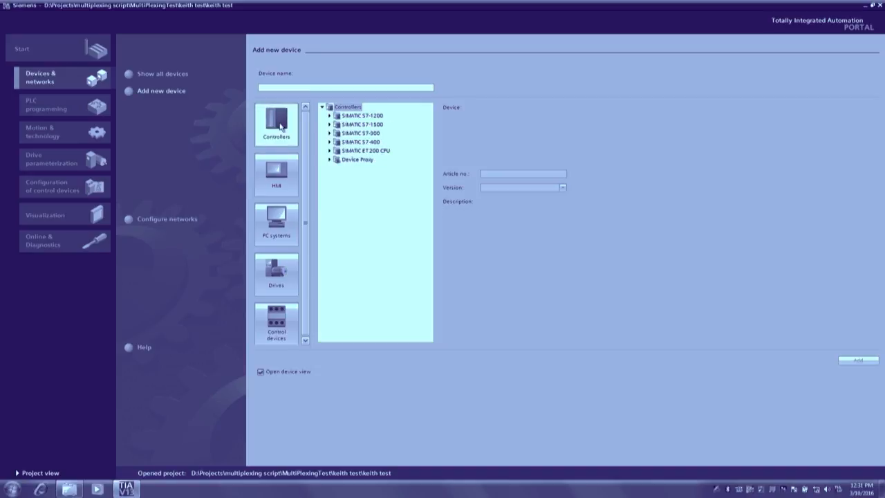
click(330, 115)
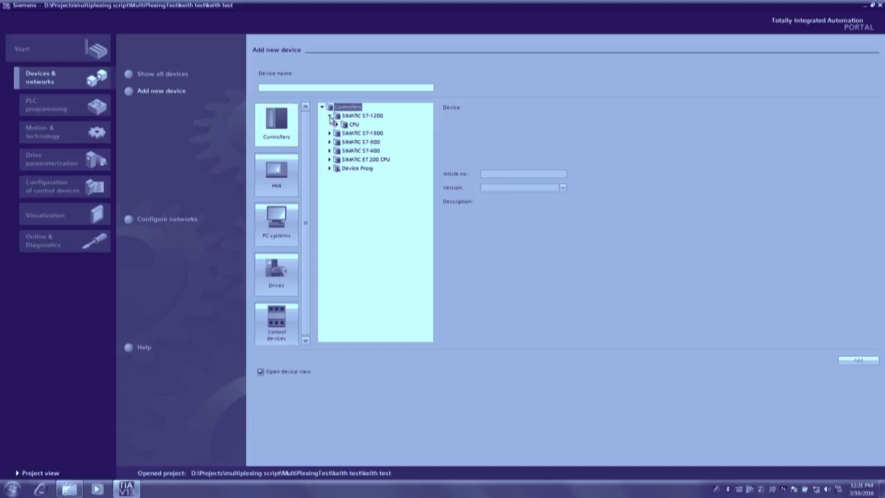
click(336, 124)
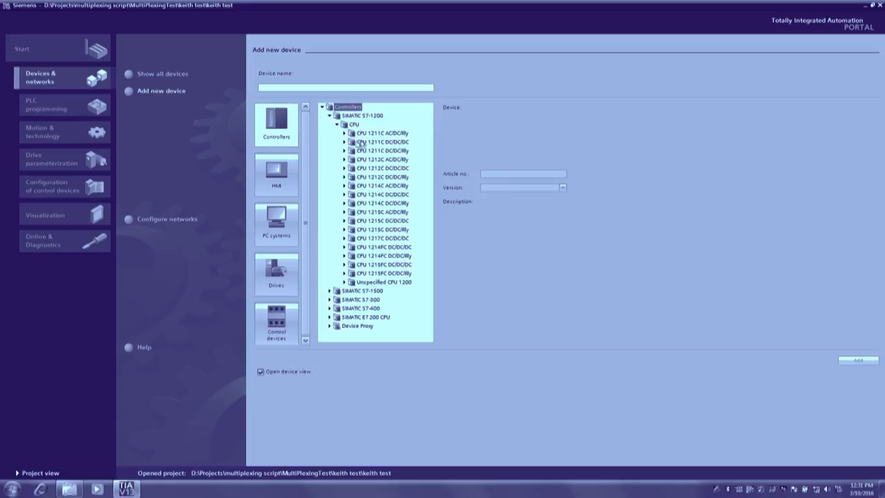
click(344, 203)
click(374, 229)
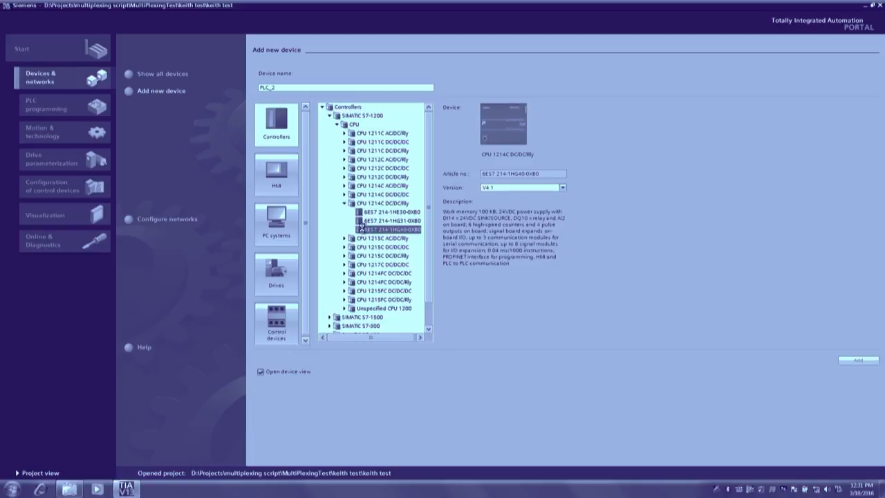
double_click(362, 229)
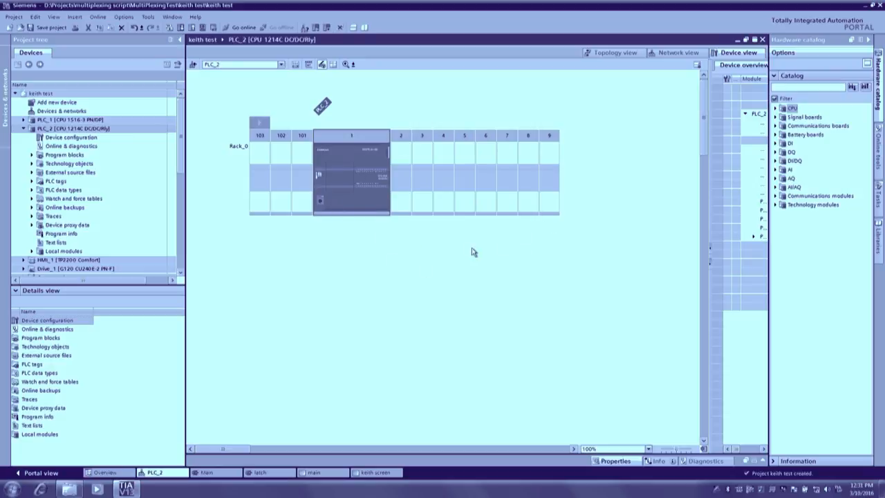
double_click(359, 152)
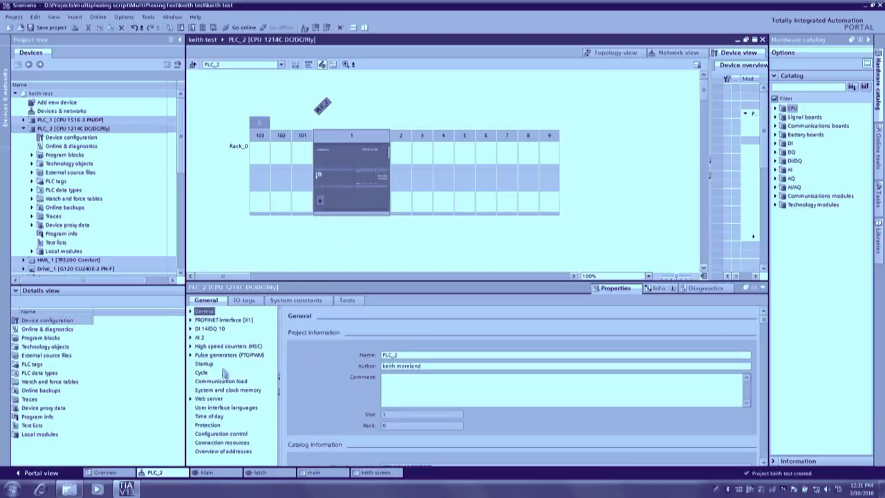
- Enable the system memory byte and the clock memory byte in PLC_2's CPU properties
click(206, 390)
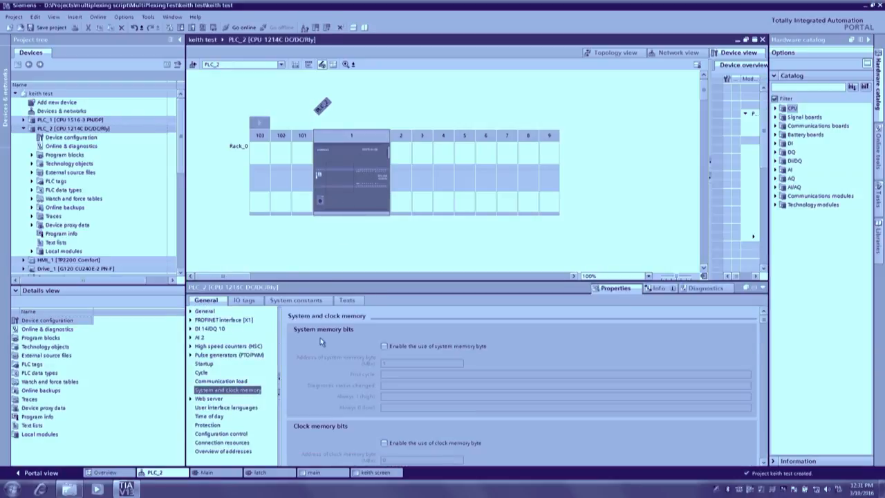
click(384, 347)
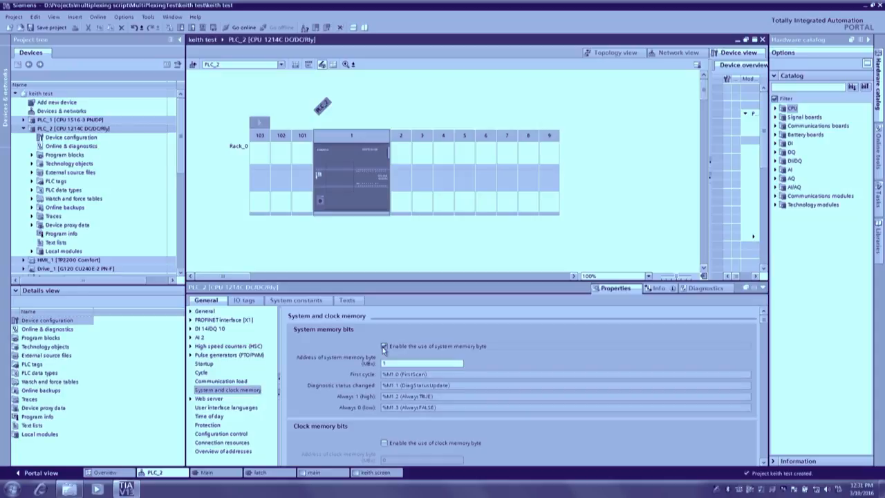
click(385, 445)
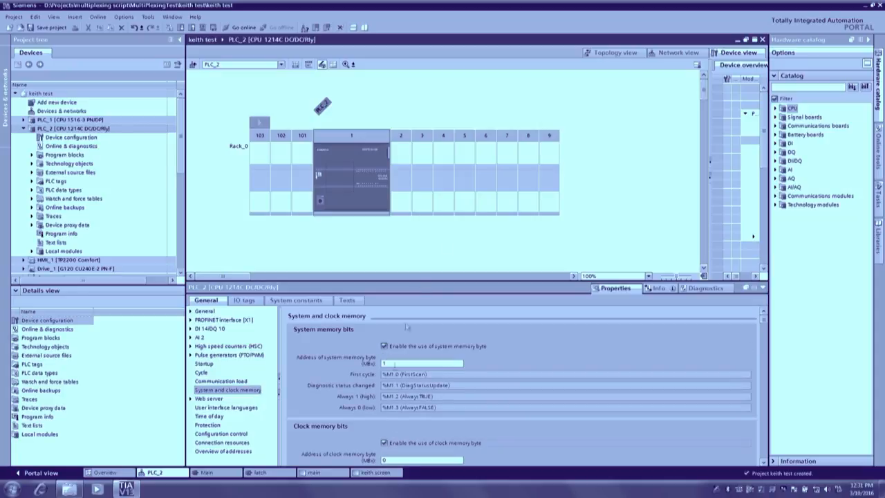
- In the network view, connect PLC_2's PROFINET port to PLC_1 on the existing PROFINET network
click(419, 252)
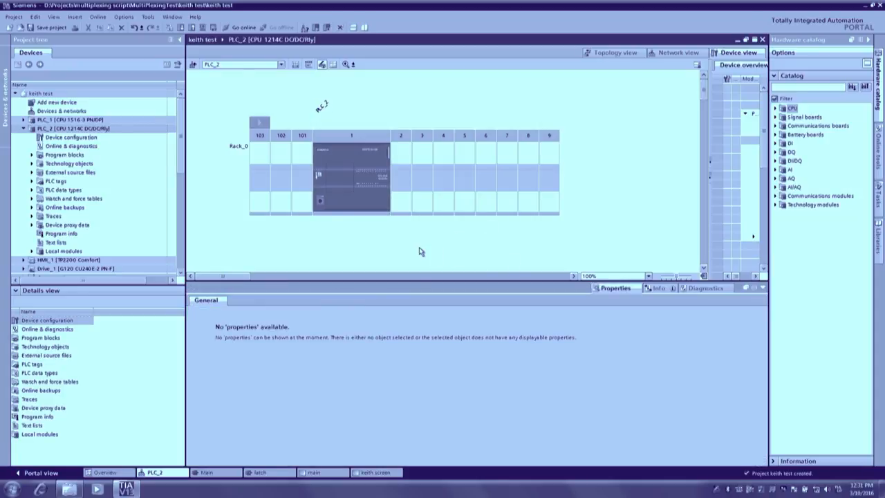
click(670, 53)
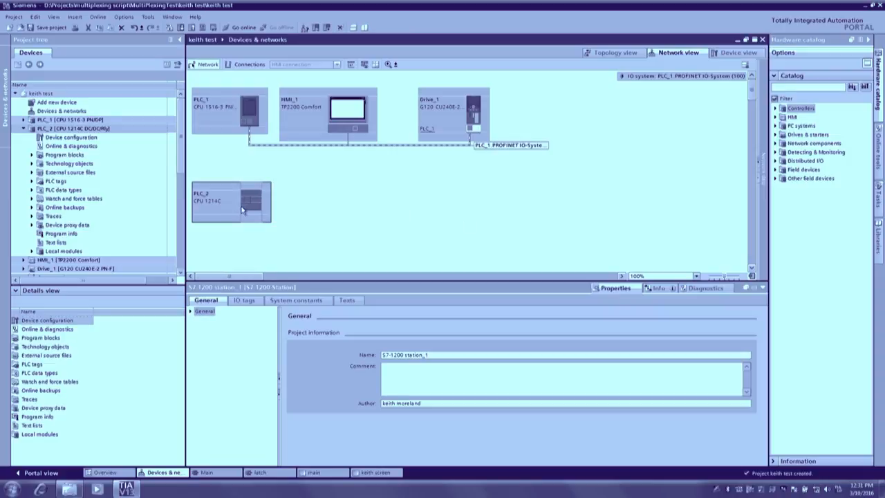
drag(244, 207, 251, 123)
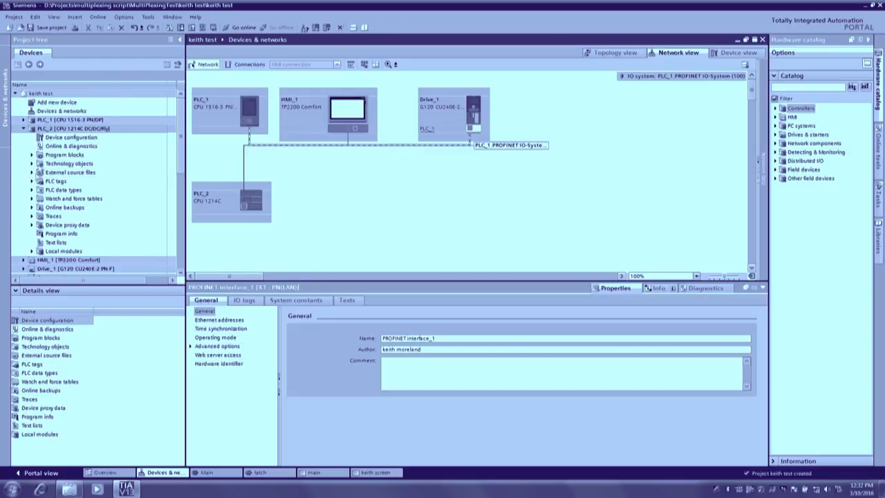
- Collapse PLC_2 in the project and inspect the contents of PLC_1's default tag table in the details list
click(24, 129)
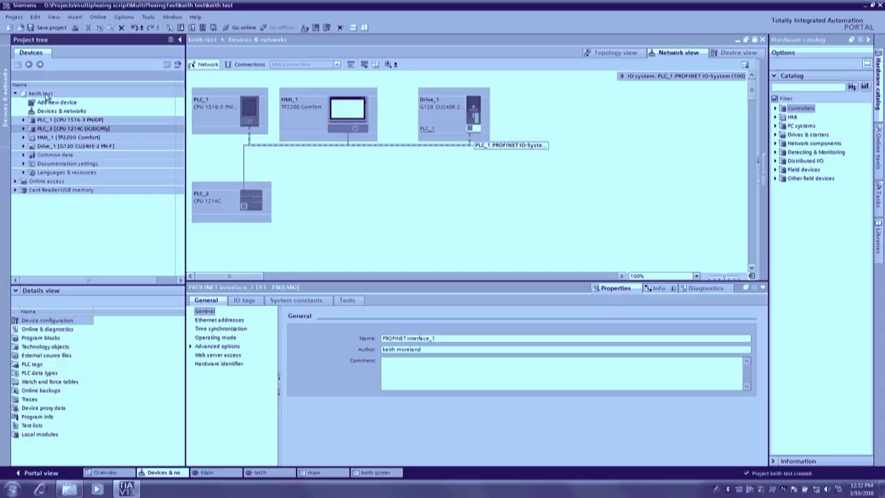
click(23, 121)
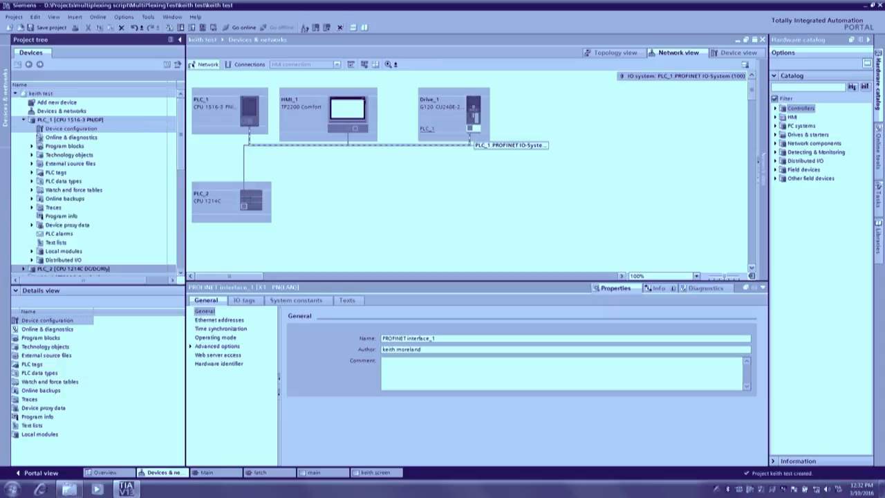
click(31, 173)
click(55, 181)
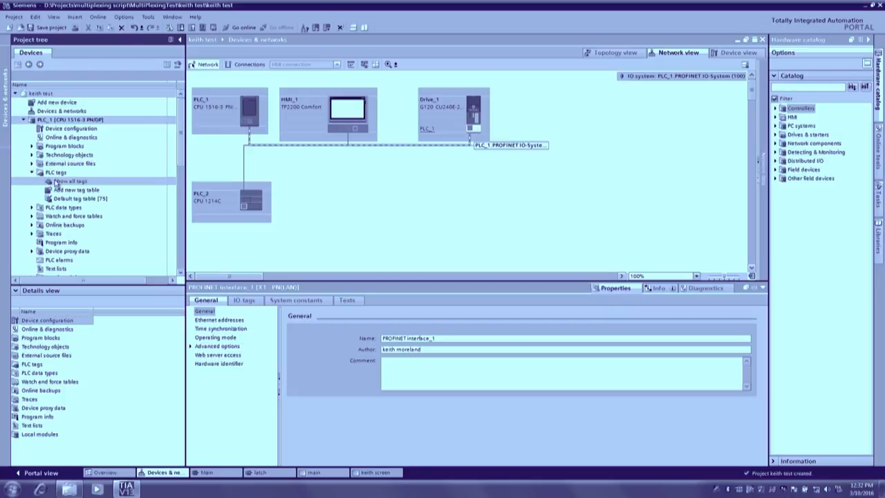
click(59, 198)
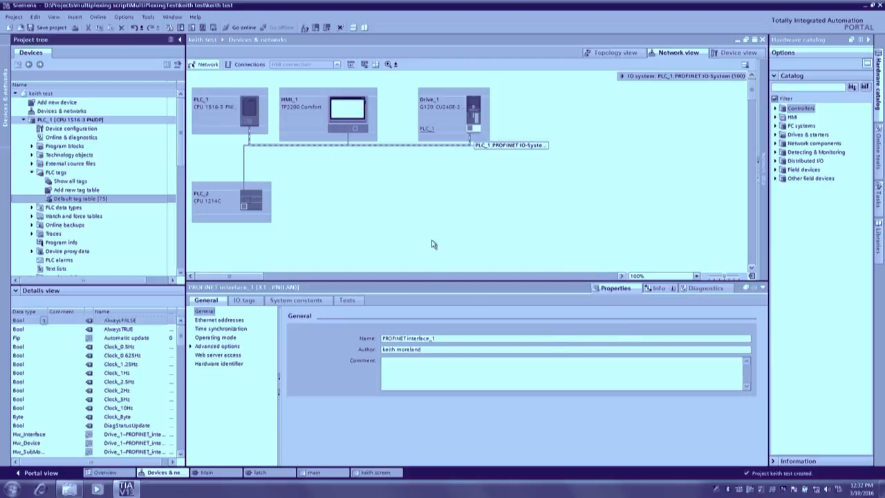
- Review the device views of HMI_1, PLC_1 and PLC_2 one after another
click(346, 111)
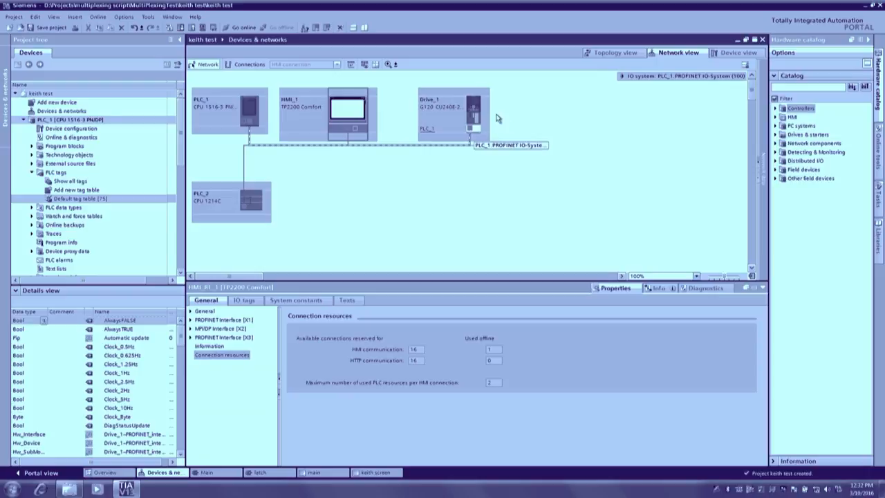
click(738, 52)
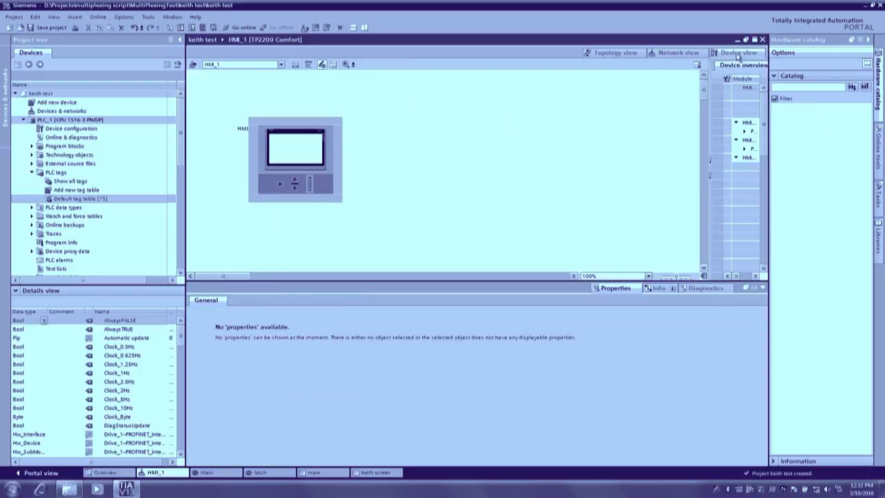
click(281, 64)
click(218, 93)
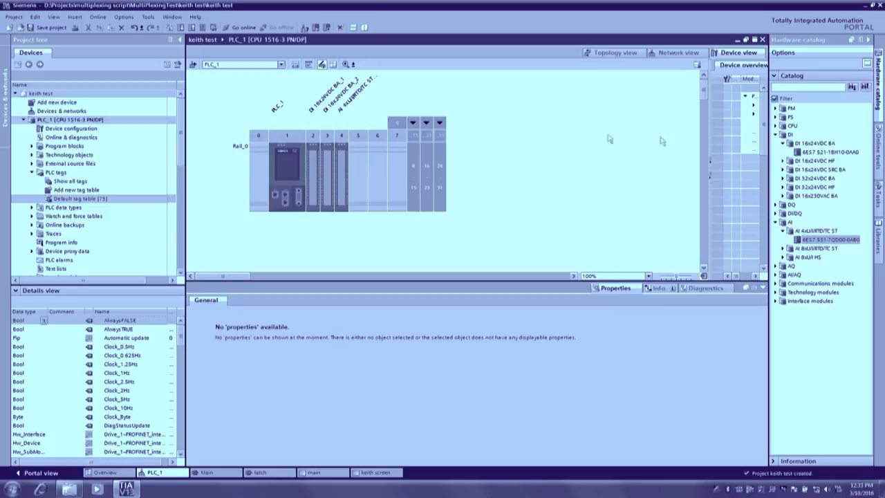
click(280, 65)
click(218, 102)
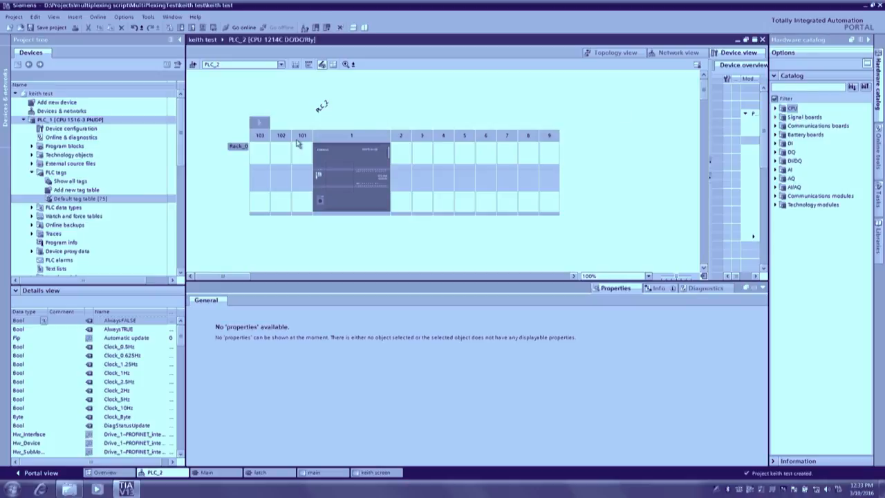
- Store PLC_1's latch [FB1] block as a master copy in the project library
click(879, 235)
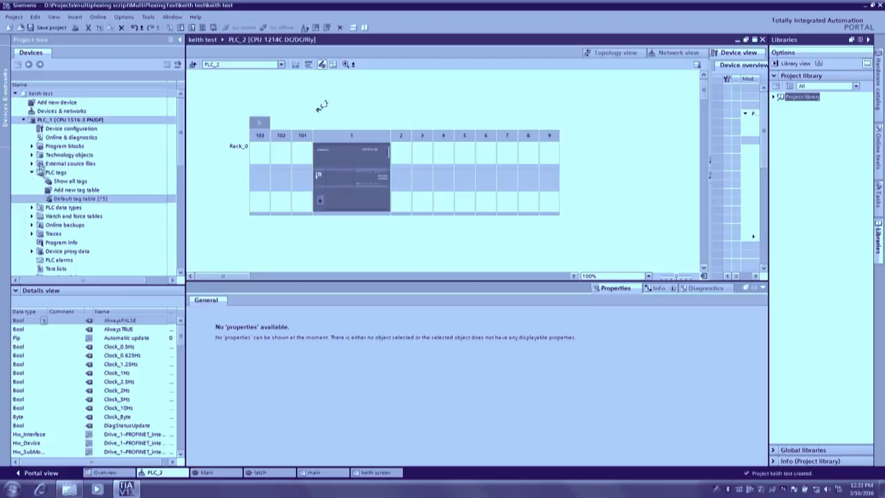
click(33, 172)
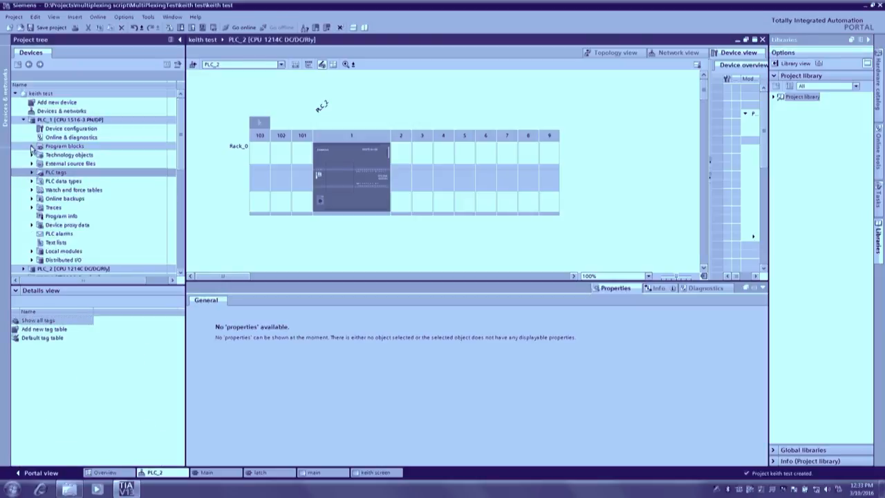
click(31, 146)
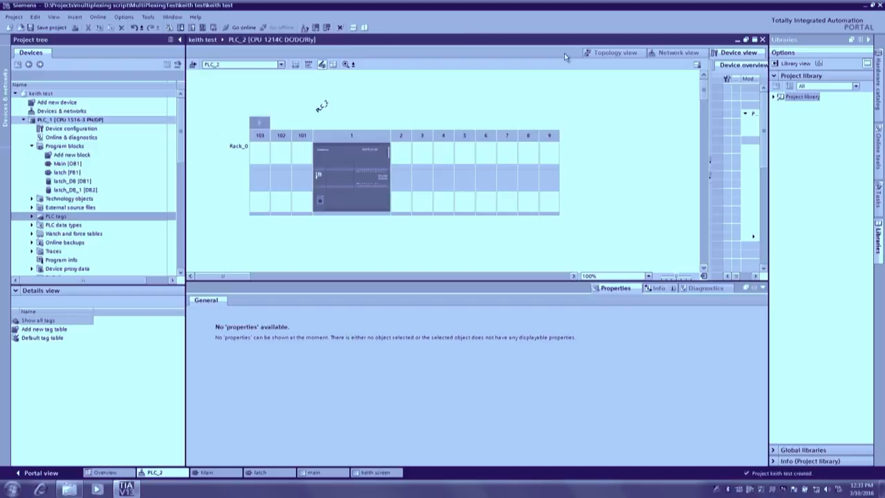
click(774, 97)
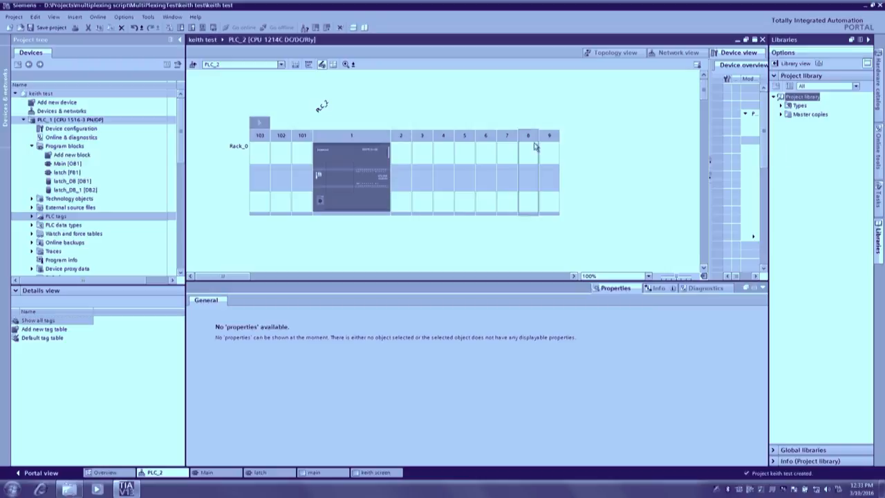
drag(60, 173, 808, 115)
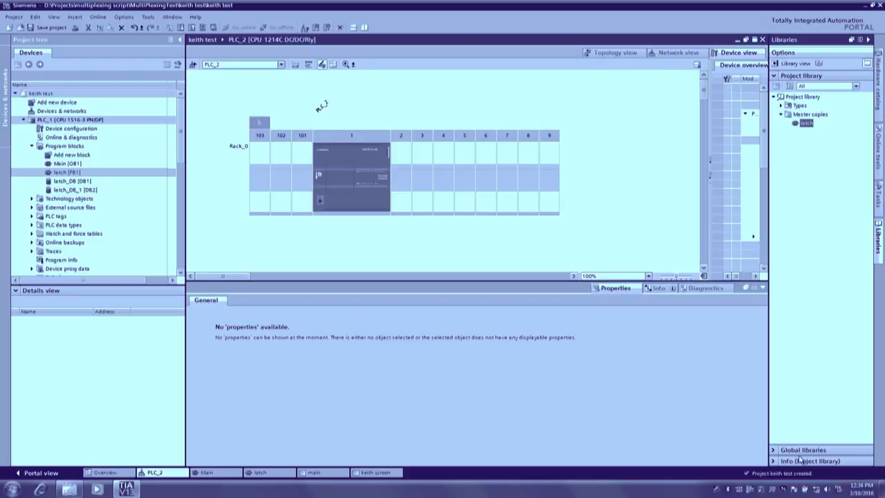
- Show PLC_1's device view and store the analog input module from slot 4 as a master copy in the project library
drag(807, 128, 349, 160)
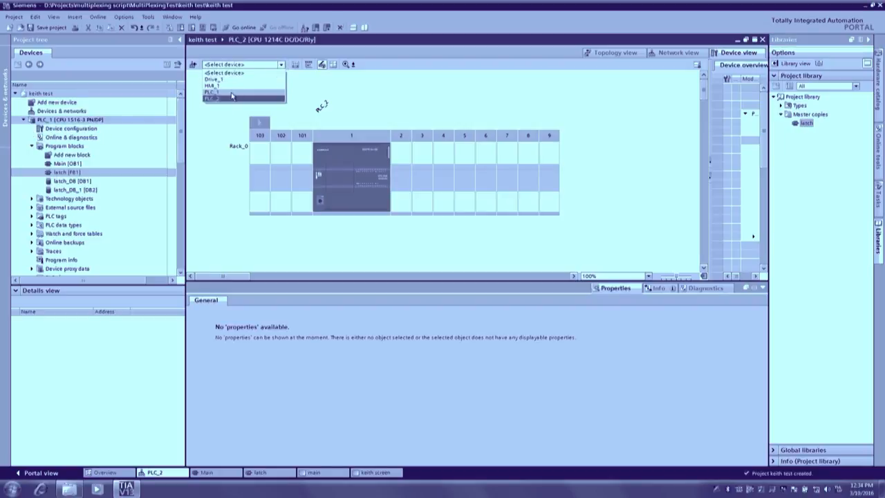
click(245, 91)
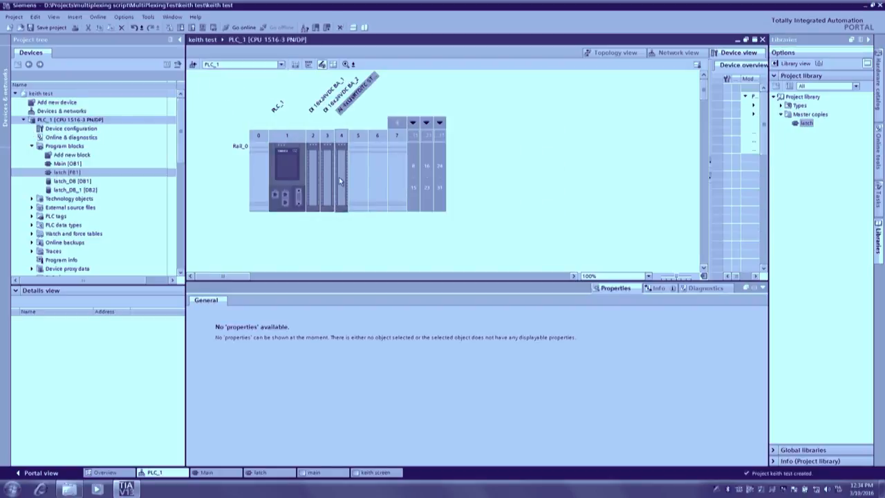
drag(339, 178, 810, 119)
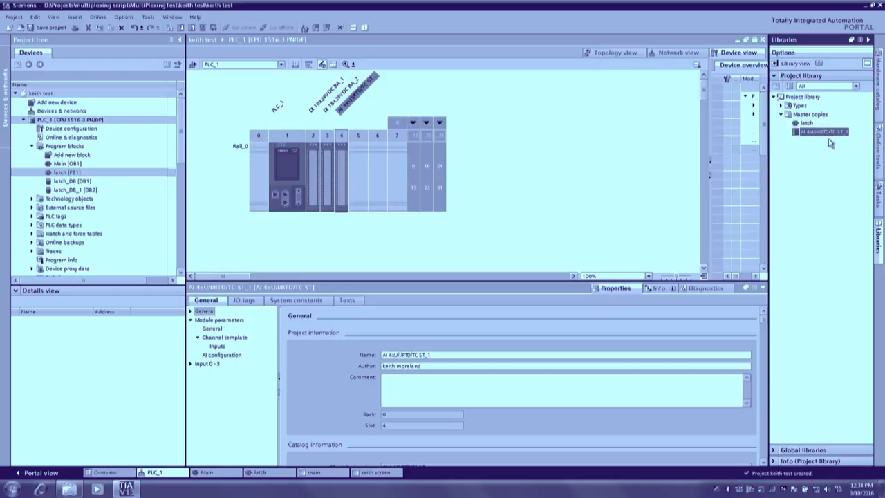
- Rename the analog input module's master copy to "tanklevel ai"
right_click(830, 142)
click(780, 174)
text(te)
click(799, 193)
- Store the entire PLC_1 station as a master copy in the project library
drag(50, 121, 819, 115)
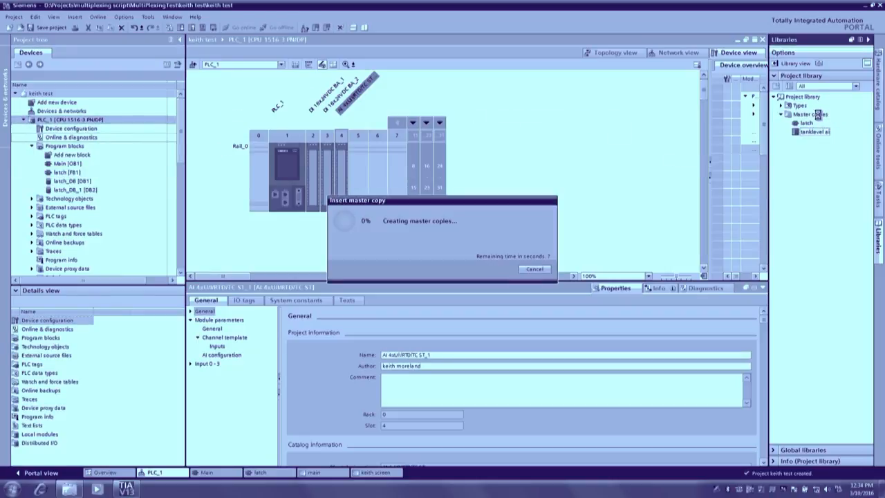